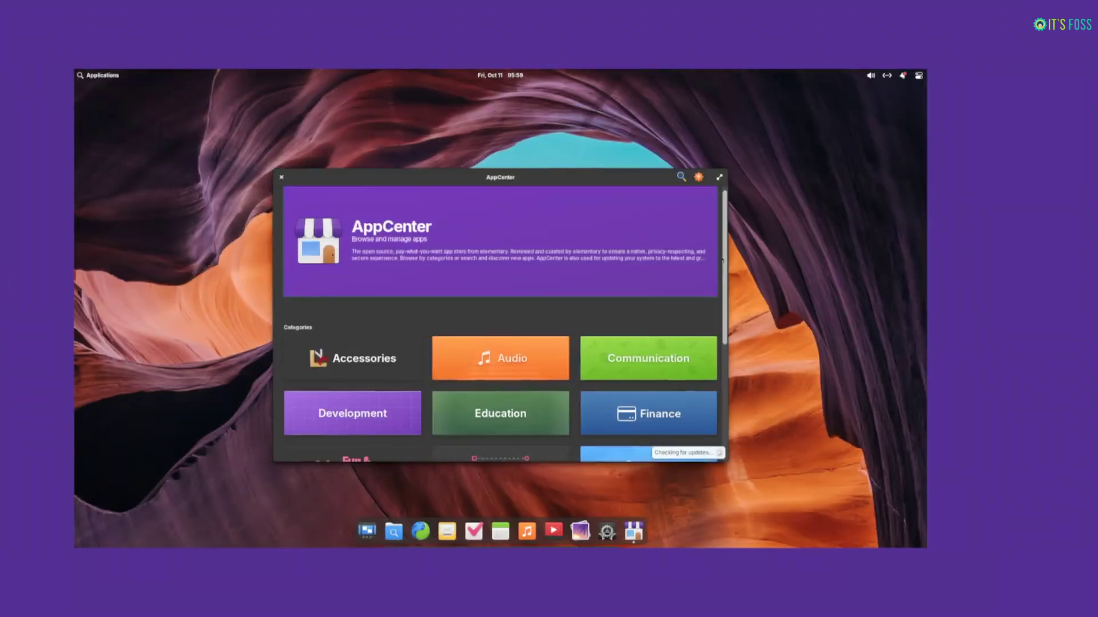
scroll(378, 416, down, 1)
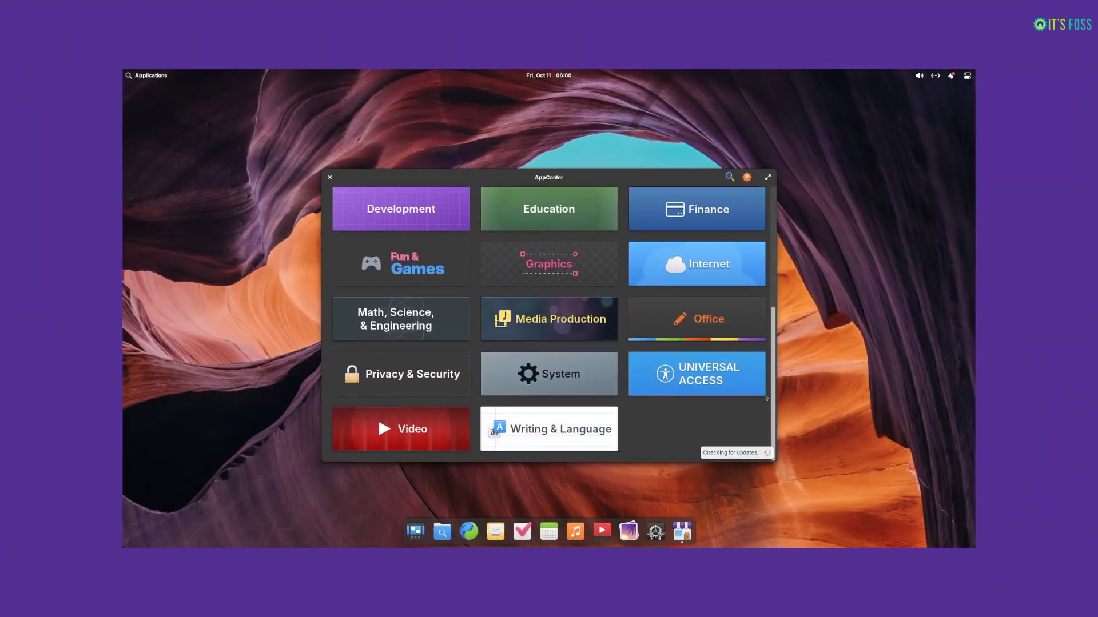
scroll(378, 416, up, 4)
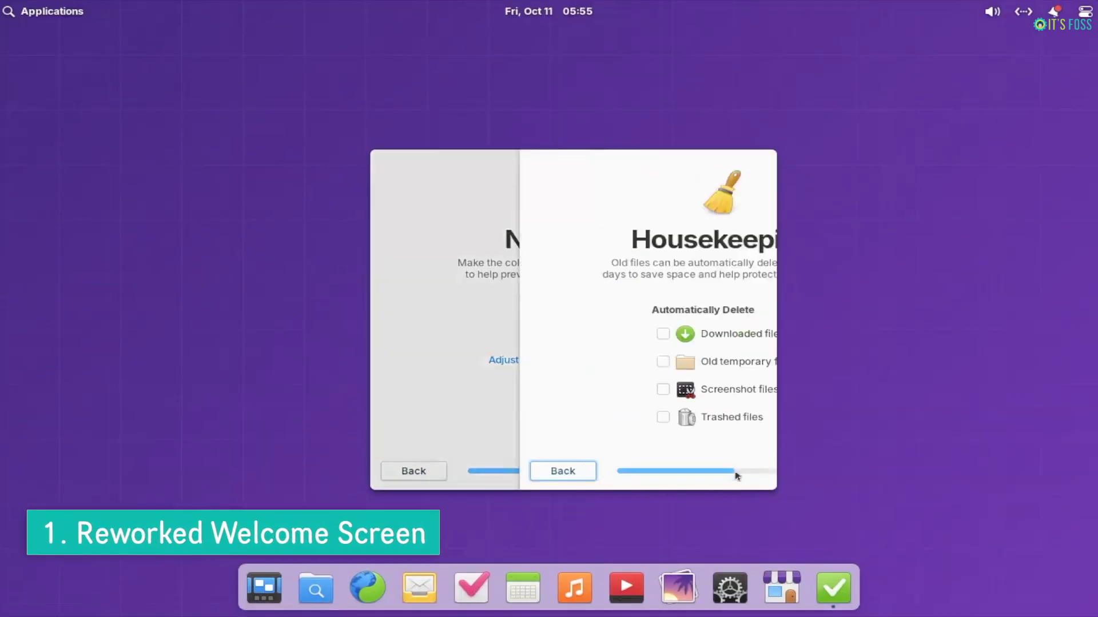
- Advance through the Welcome pages to Automatic Updates and enable operating system updates
click(735, 471)
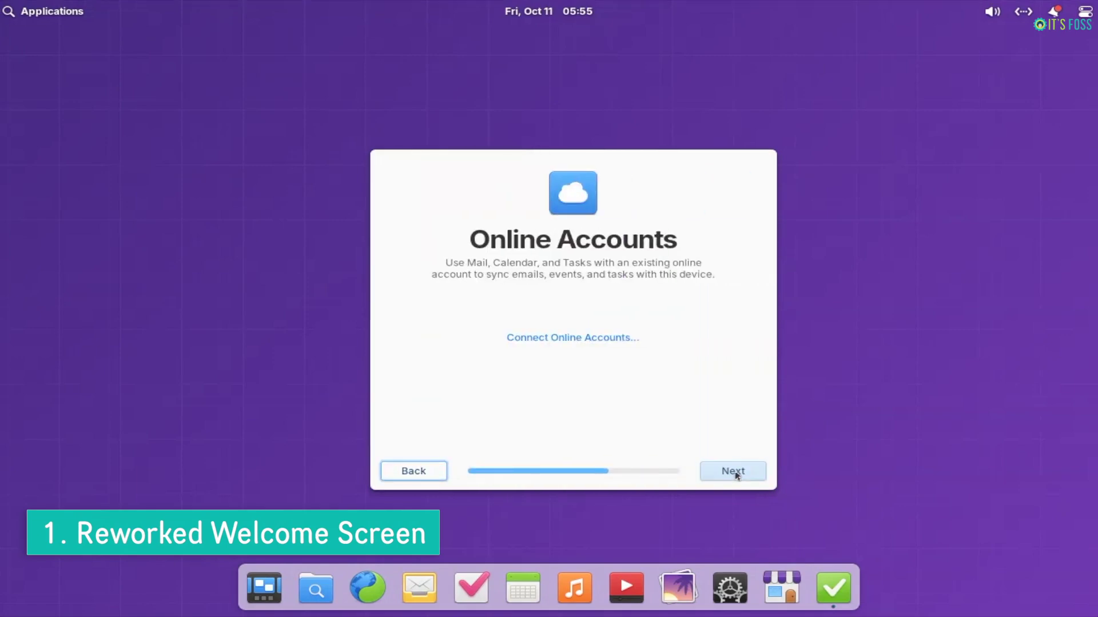
click(735, 471)
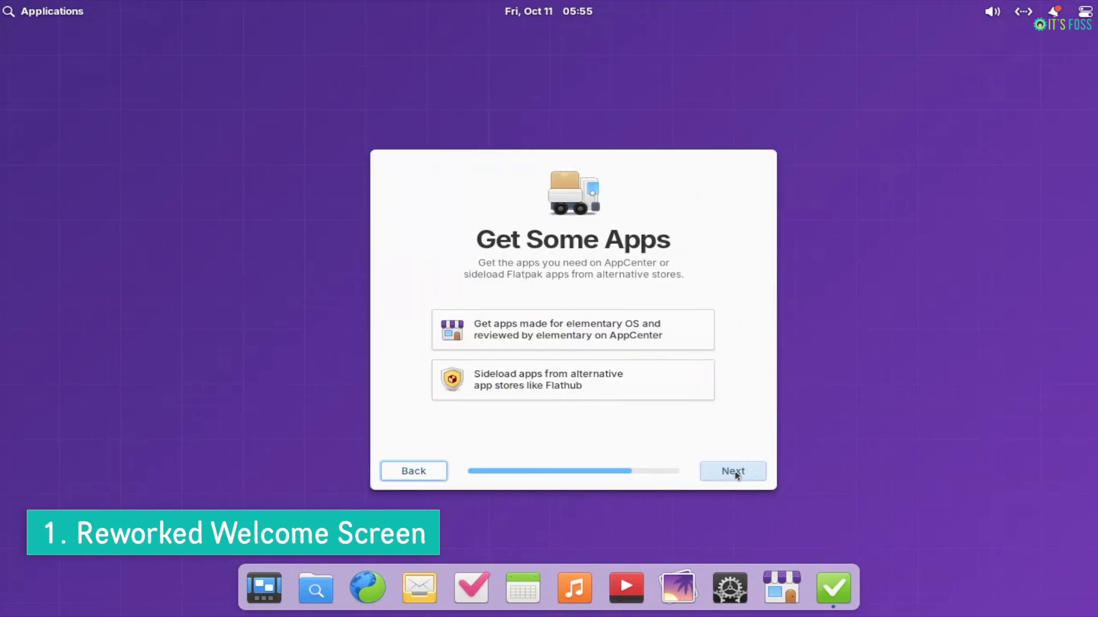
click(735, 471)
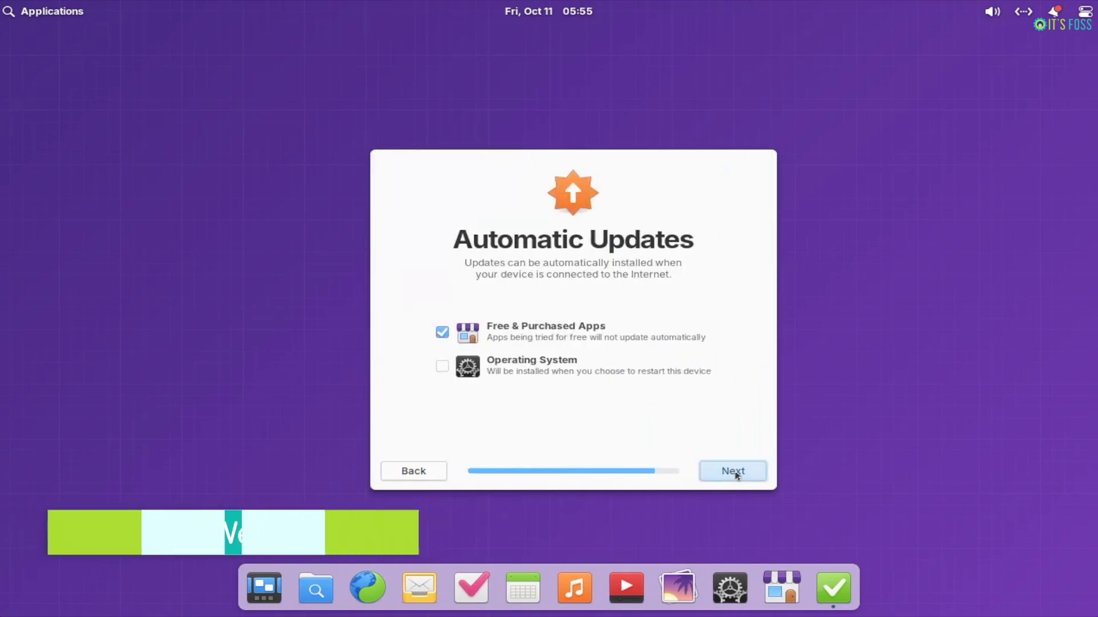
click(621, 376)
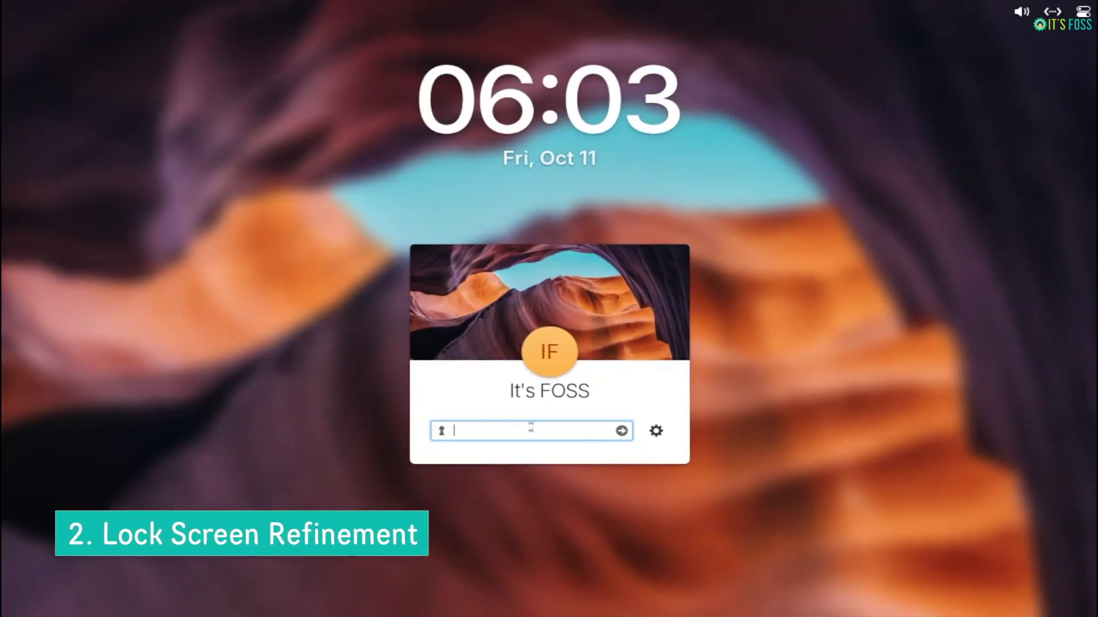
- Correct the typed password and view the Secure and Classic session choices
key(BackSpace)
key(BackSpace)
key(BackSpace)
click(656, 430)
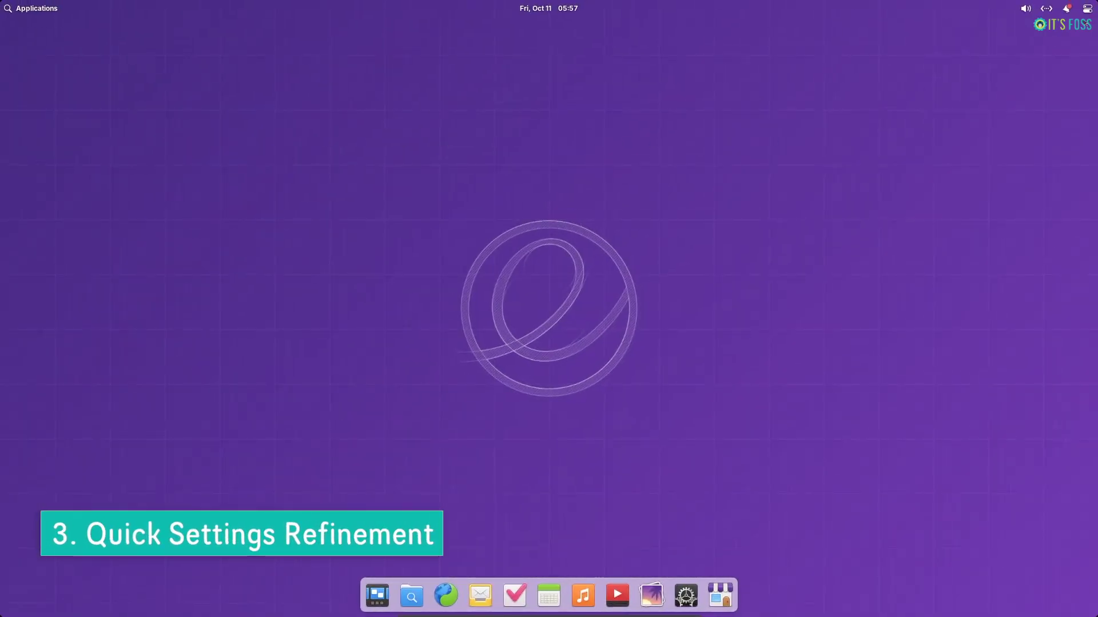
- Preview the quick settings, notifications, network, sound, calendar and Applications popovers, then launch System Settings
click(1088, 8)
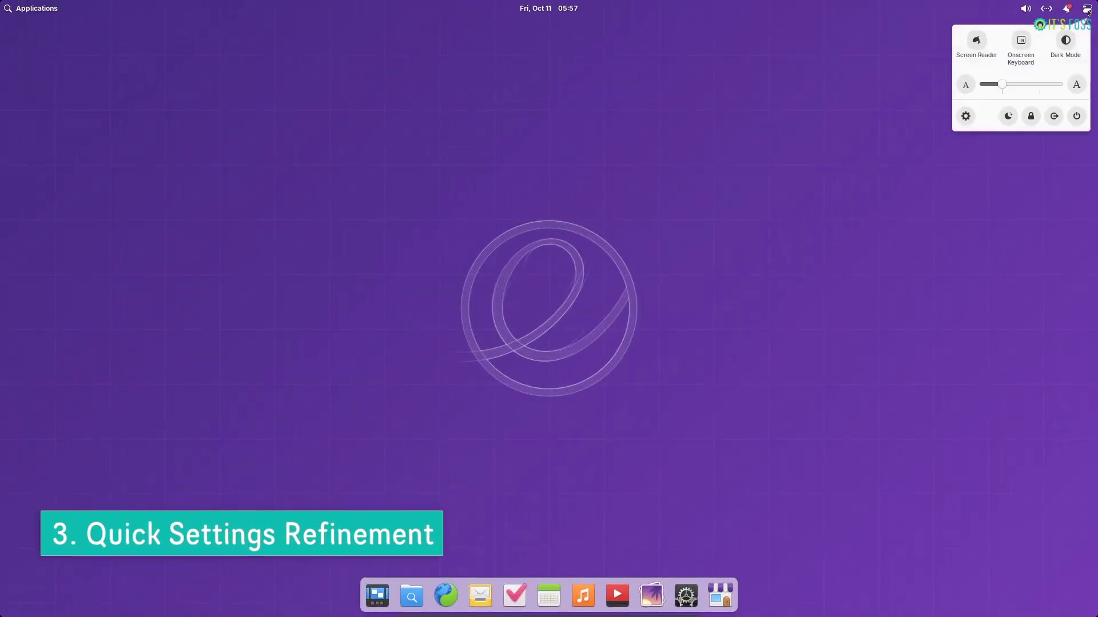
click(1067, 8)
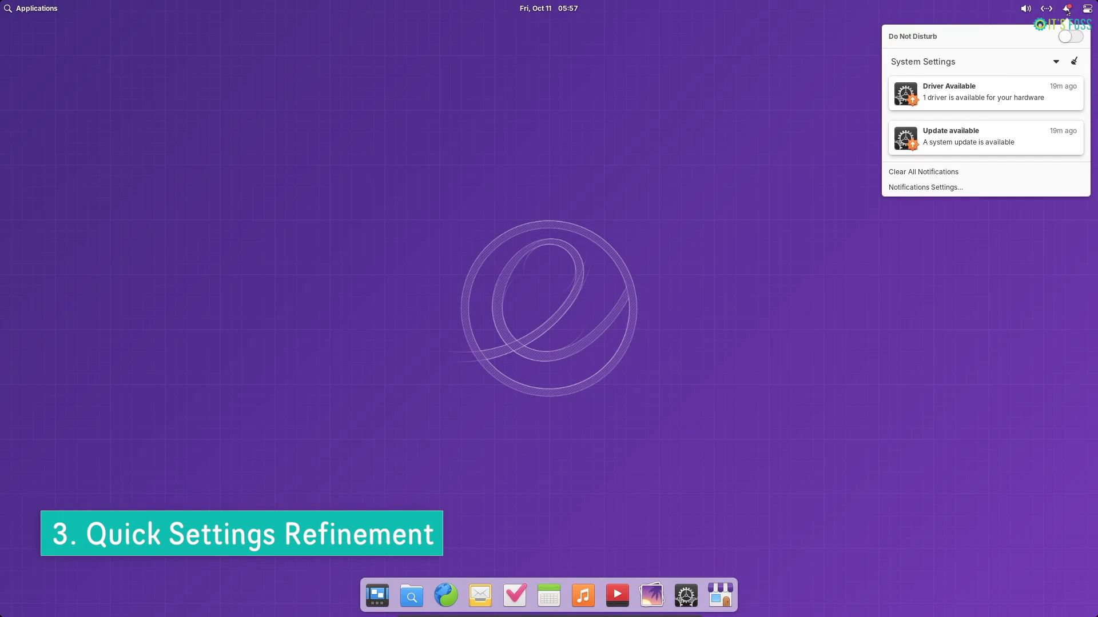
click(1047, 9)
click(1026, 9)
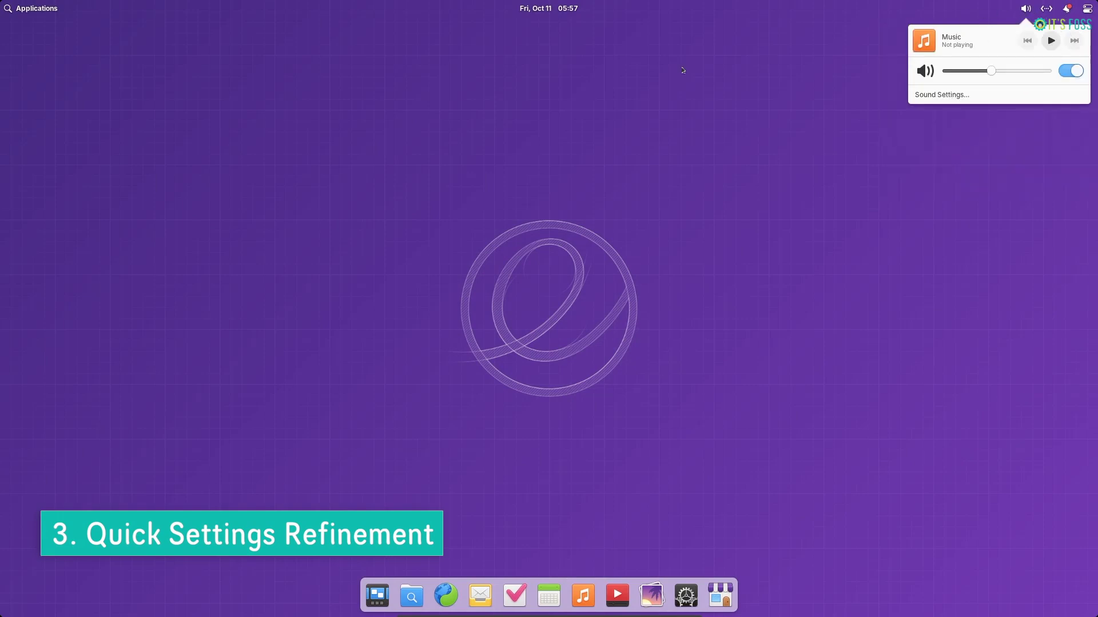
click(567, 13)
click(36, 8)
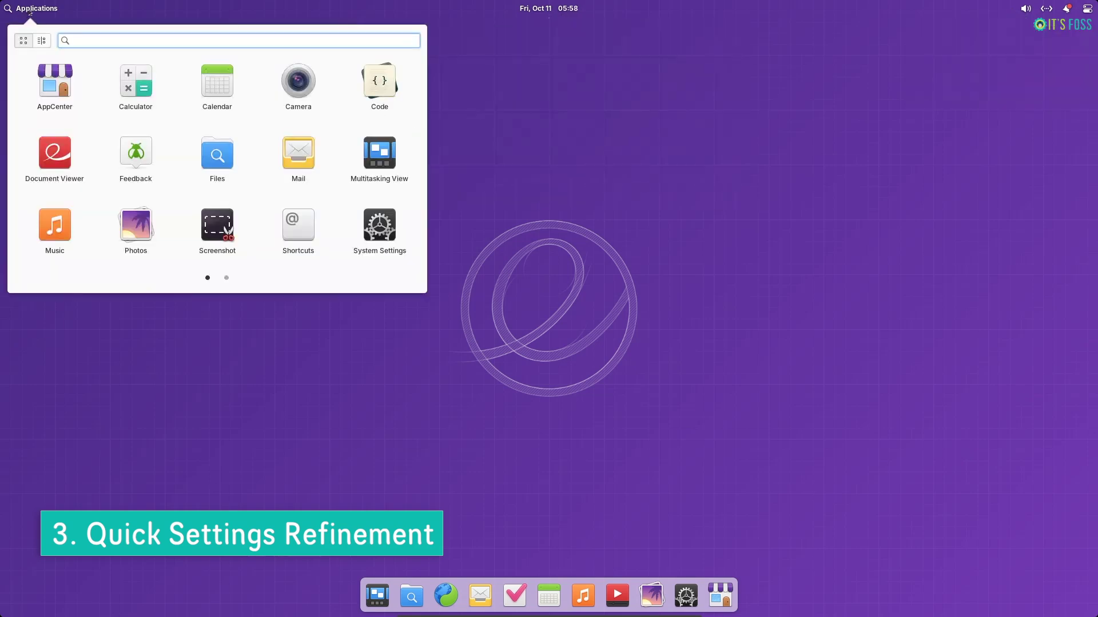
click(1086, 8)
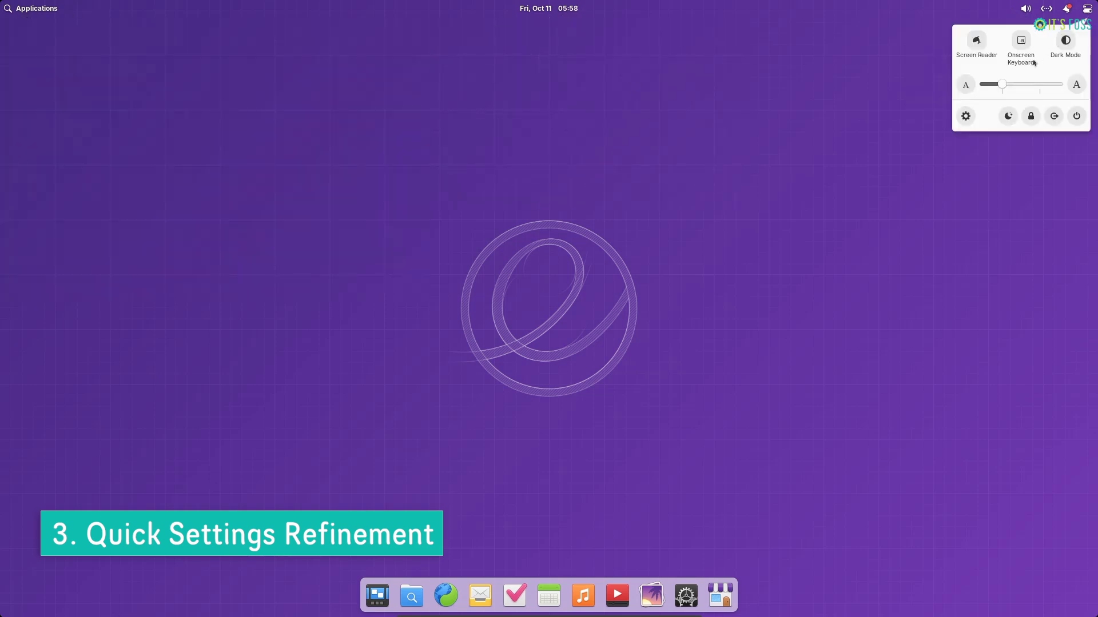
click(965, 116)
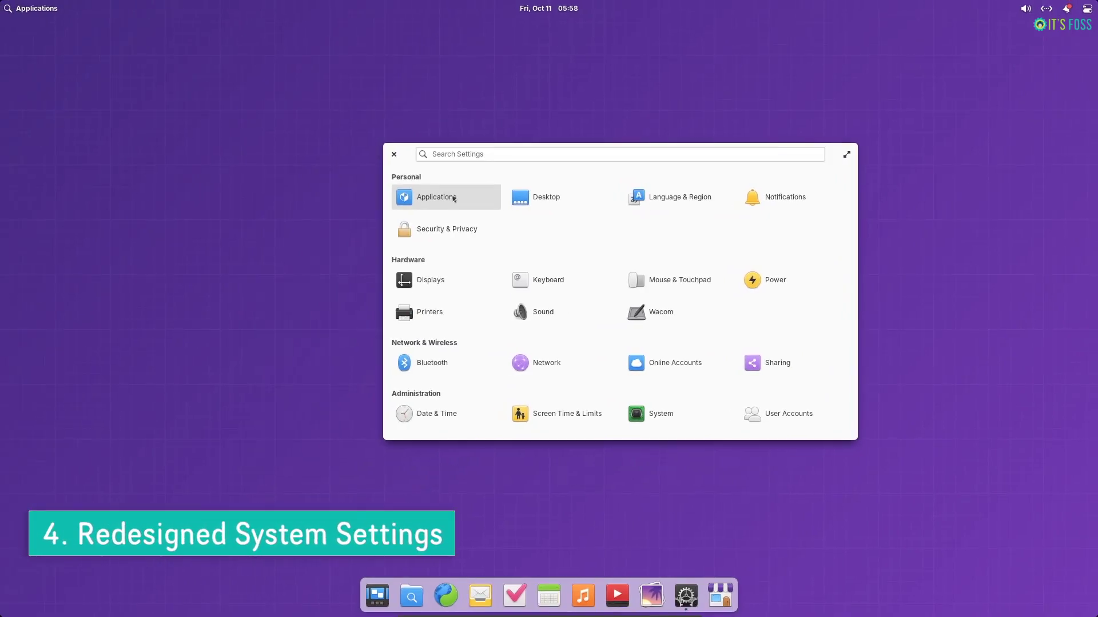
click(454, 199)
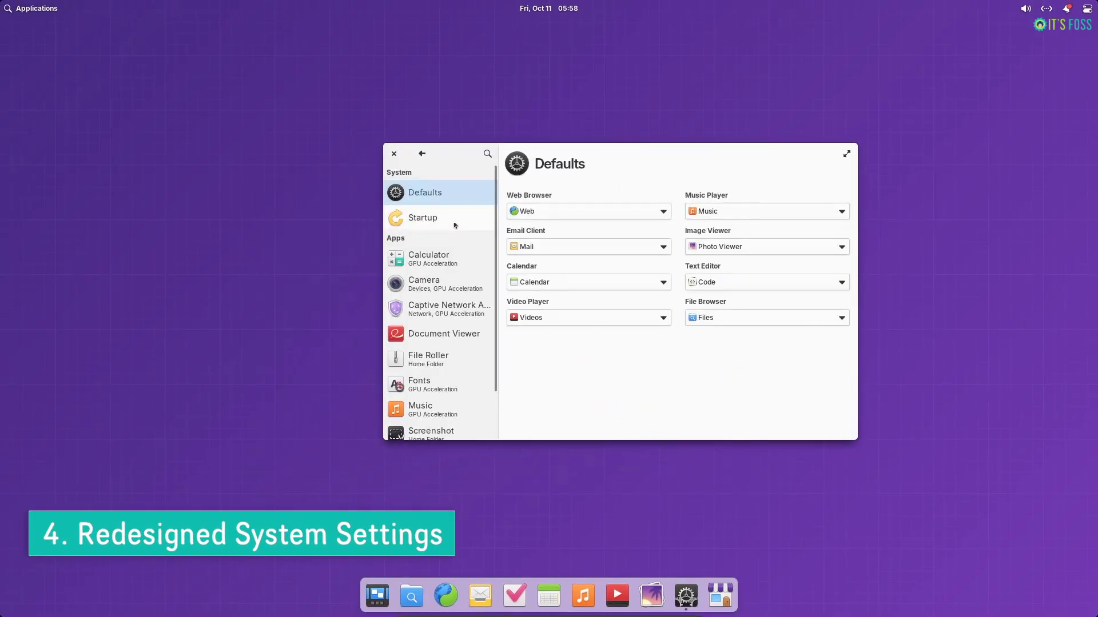
click(454, 222)
click(446, 258)
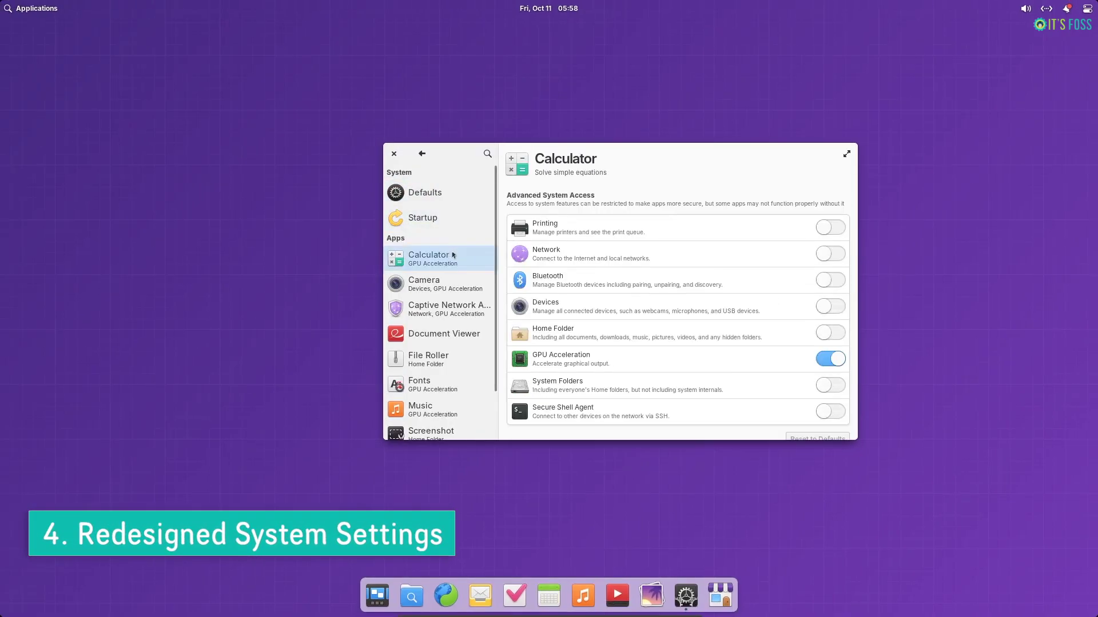
click(452, 286)
click(449, 308)
click(421, 154)
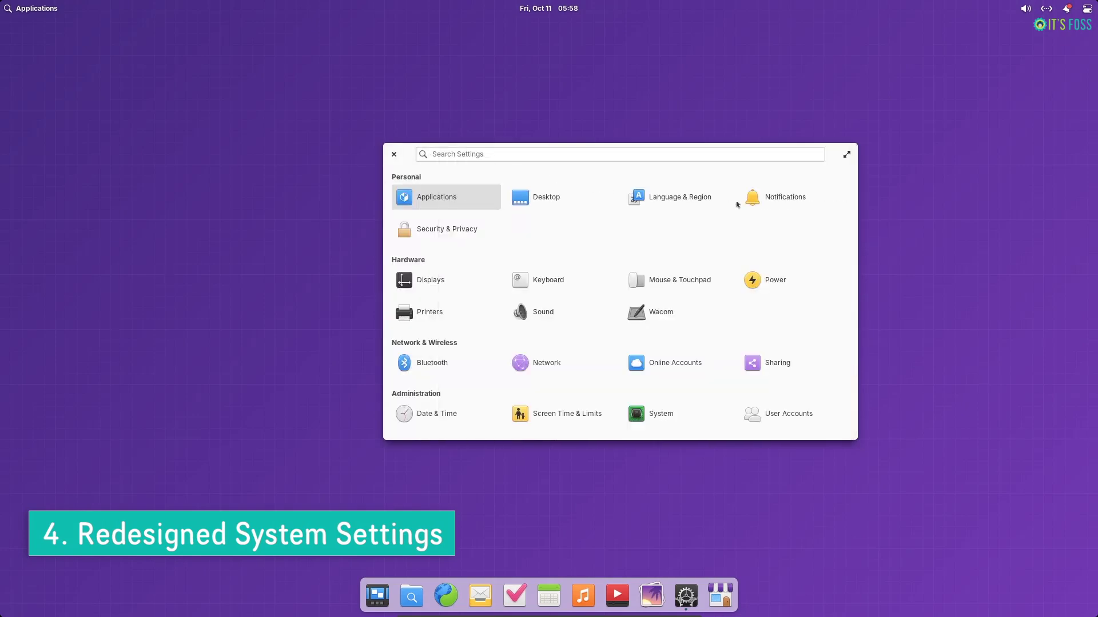
- Browse the Desktop settings' Appearance, Text, Dock & Panel and Multitasking pages
click(543, 199)
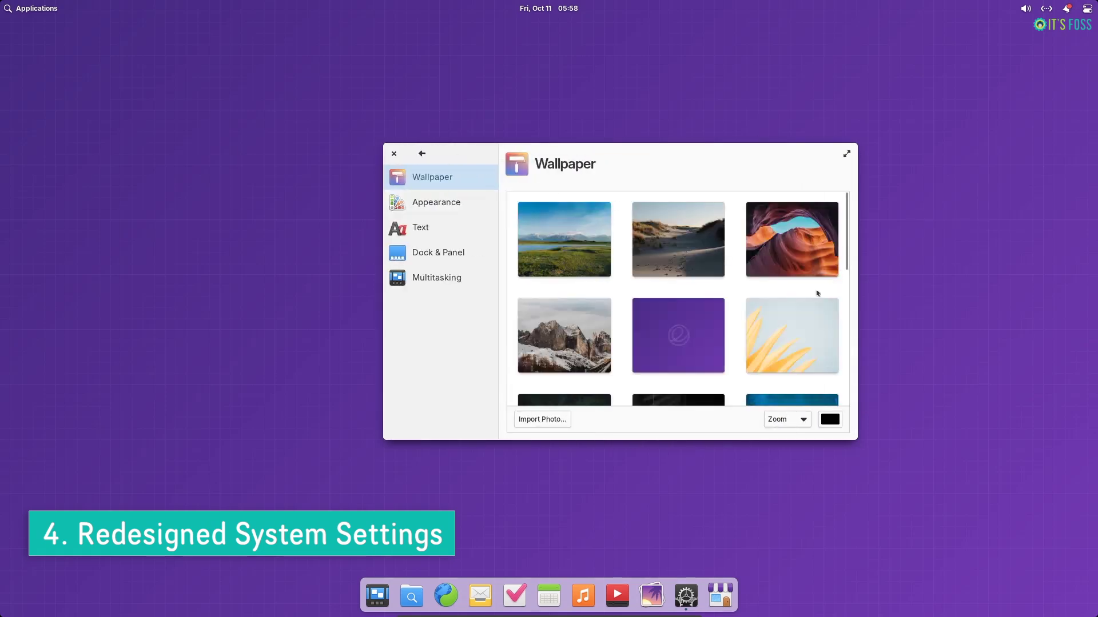
mouse_move(844, 231)
mouse_down()
mouse_move(841, 378)
mouse_move(843, 223)
mouse_up()
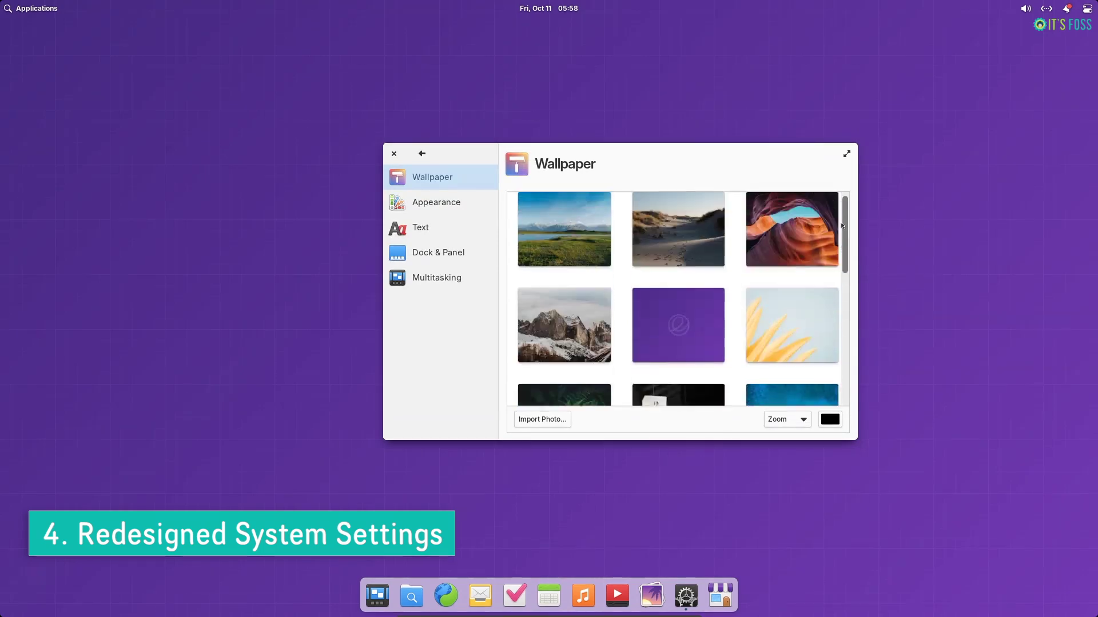
click(448, 206)
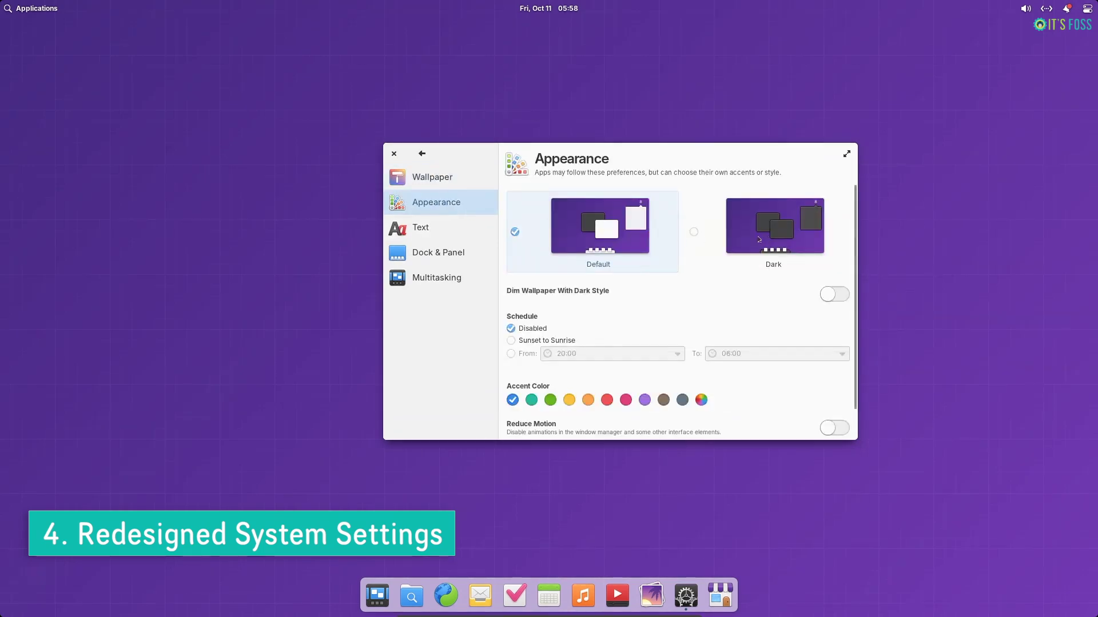
click(460, 231)
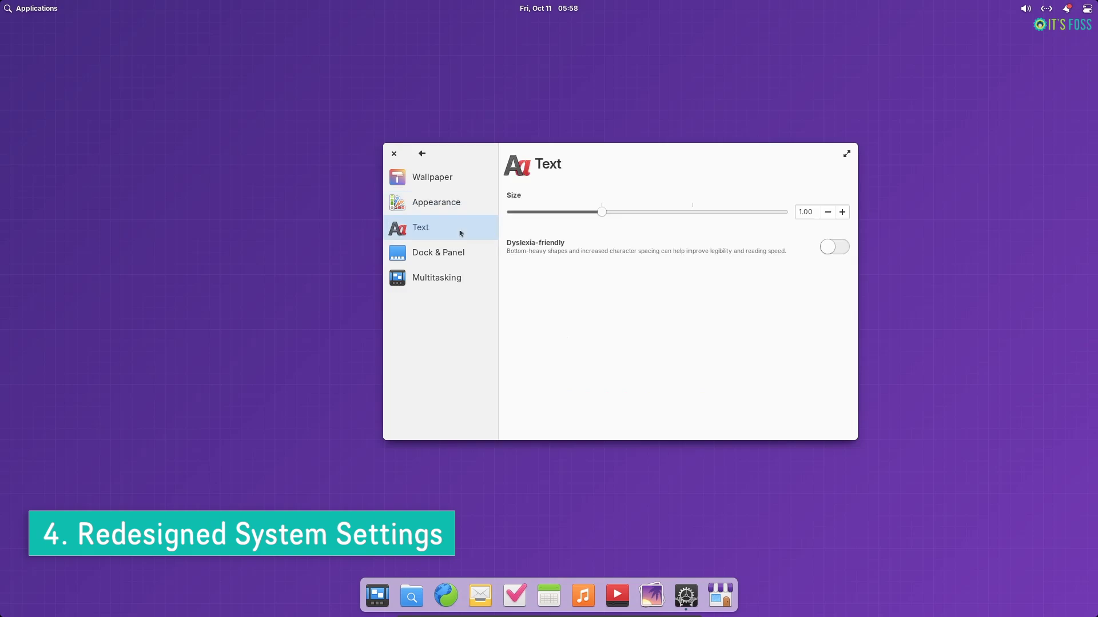
click(453, 259)
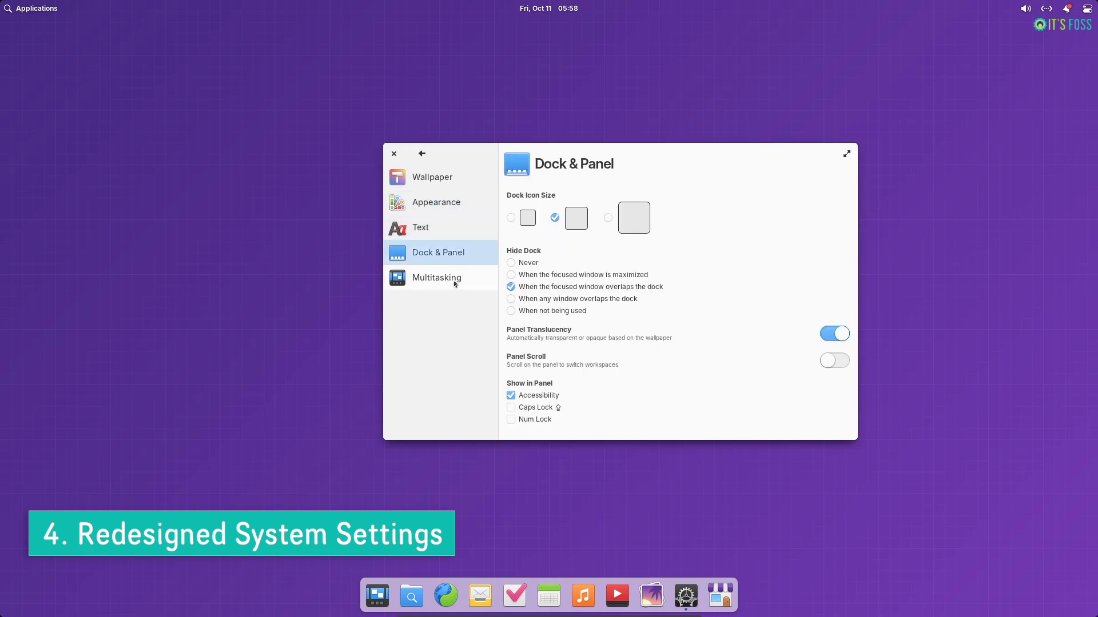
click(453, 281)
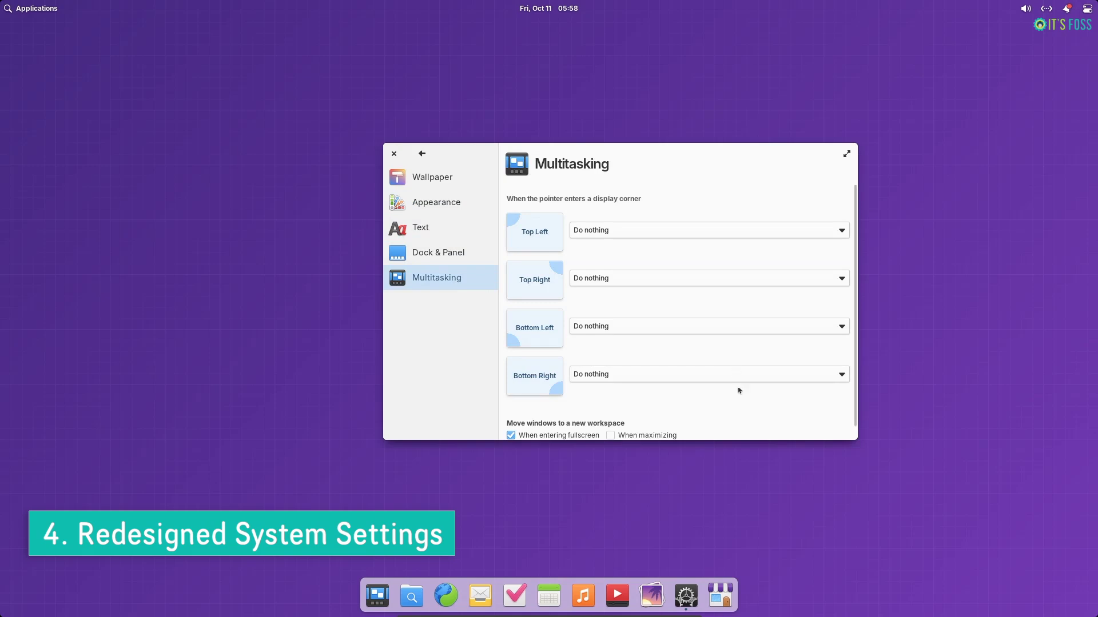
scroll(735, 385, down, 1)
scroll(750, 401, up, 1)
- Set the orange canyon photo as the desktop wallpaper and return to Appearance
click(466, 208)
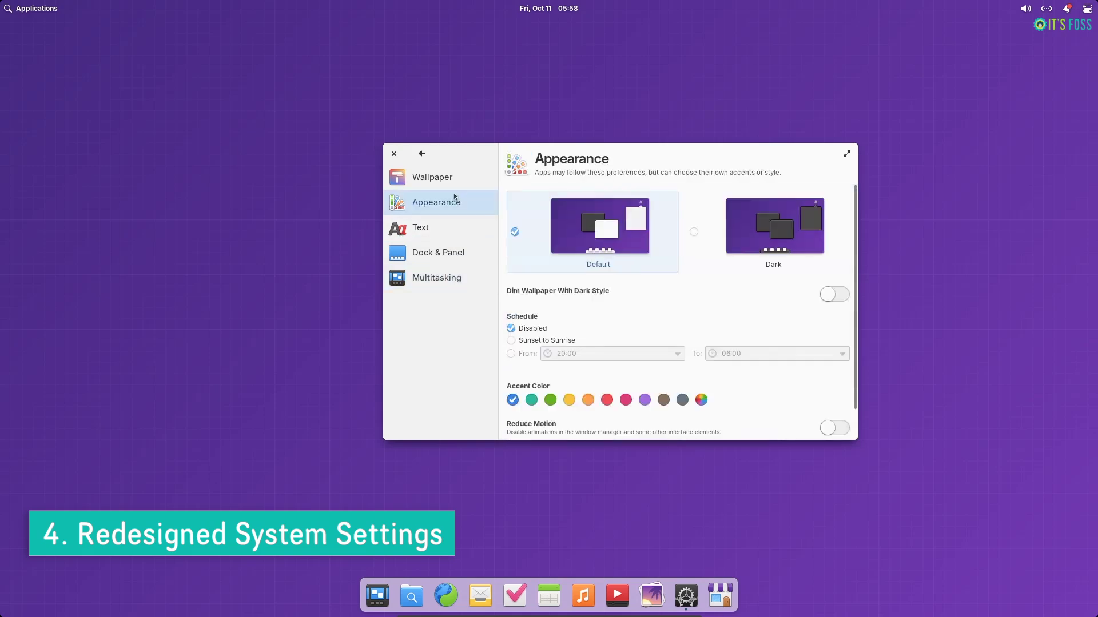
click(446, 181)
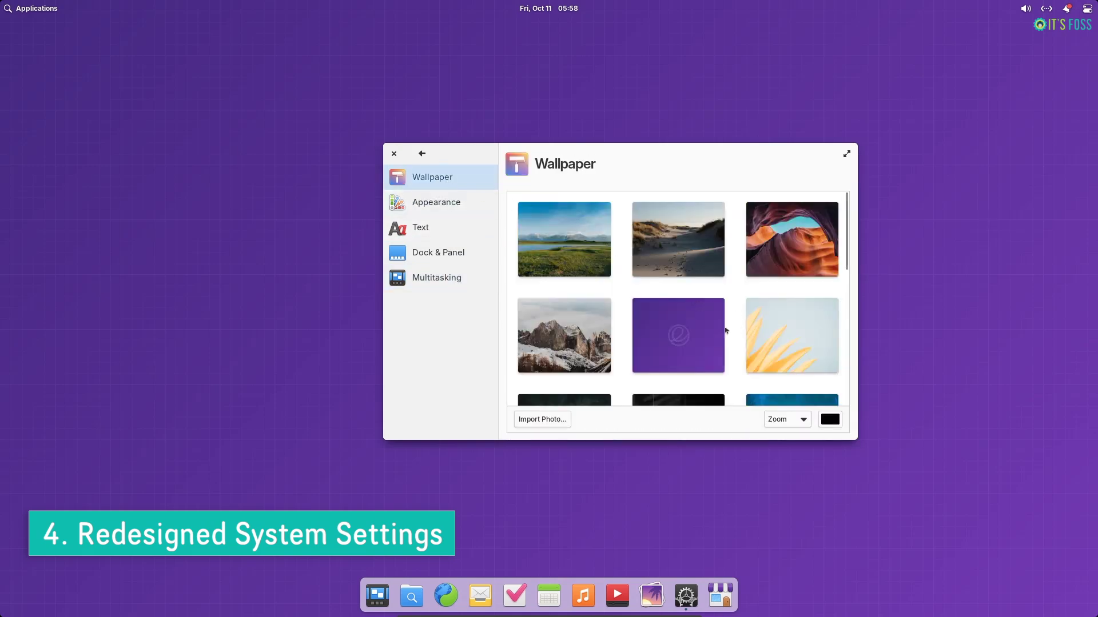
click(764, 243)
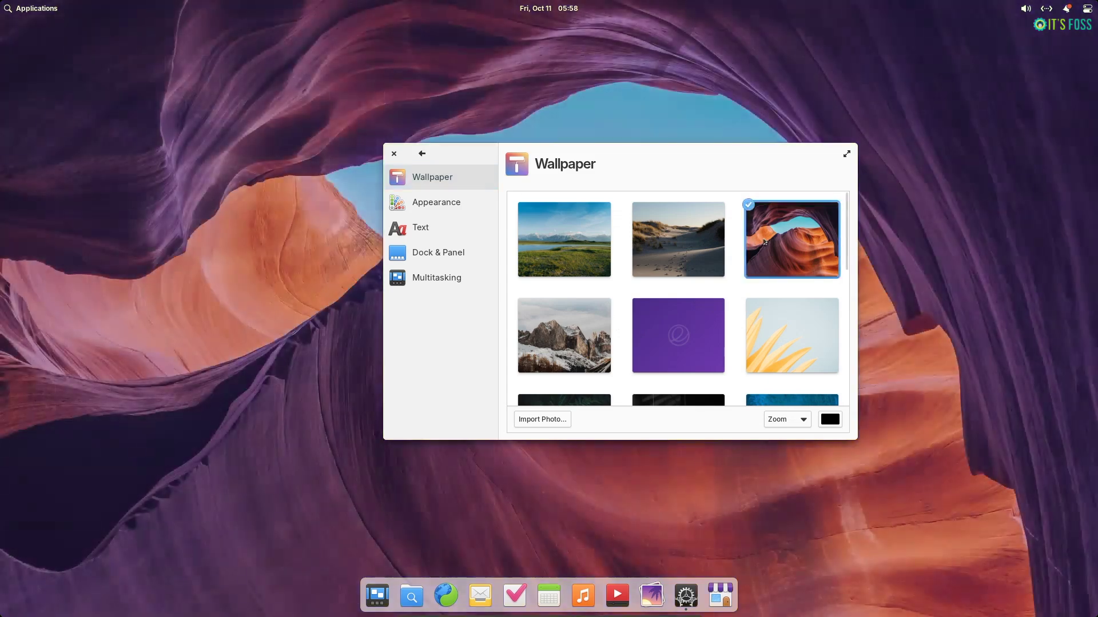
click(456, 206)
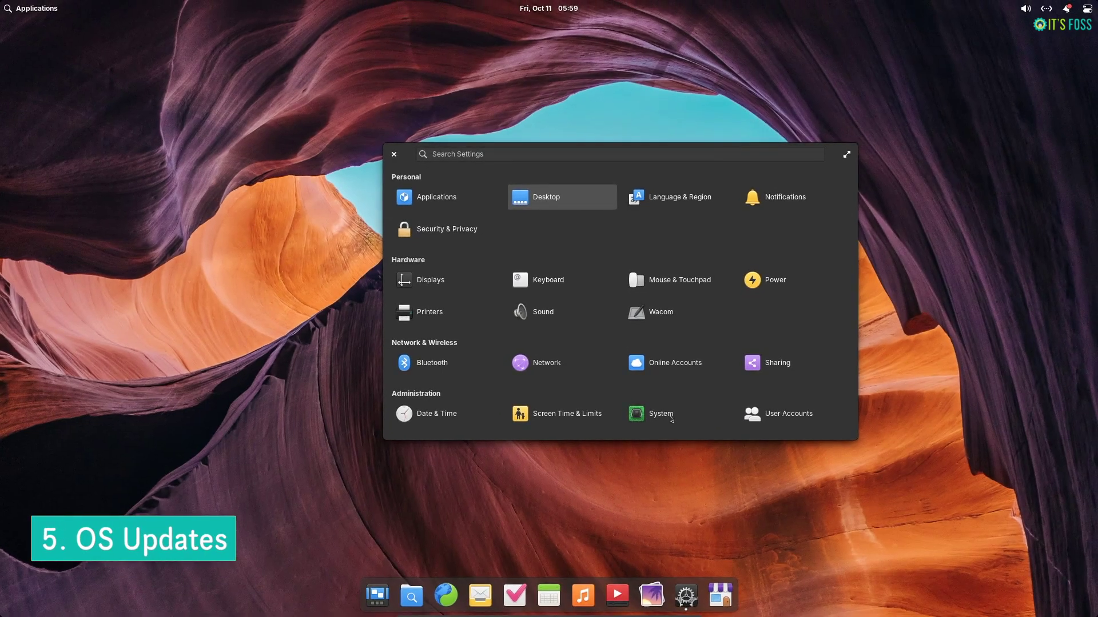
- On the System page, review the hardware details, firmware updates and additional drivers
click(661, 413)
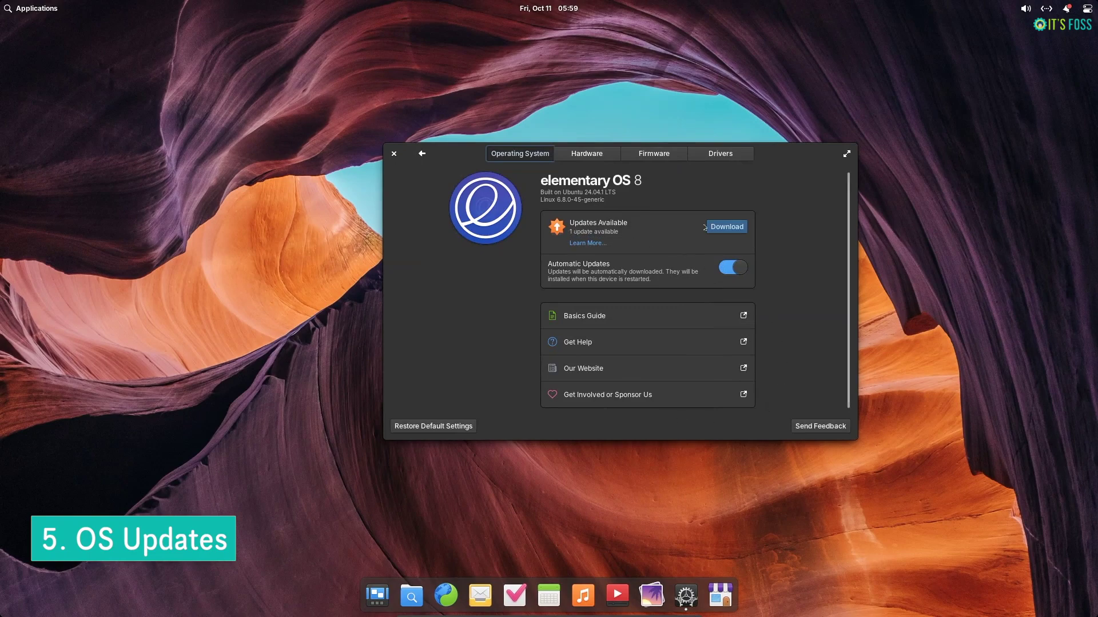
click(587, 155)
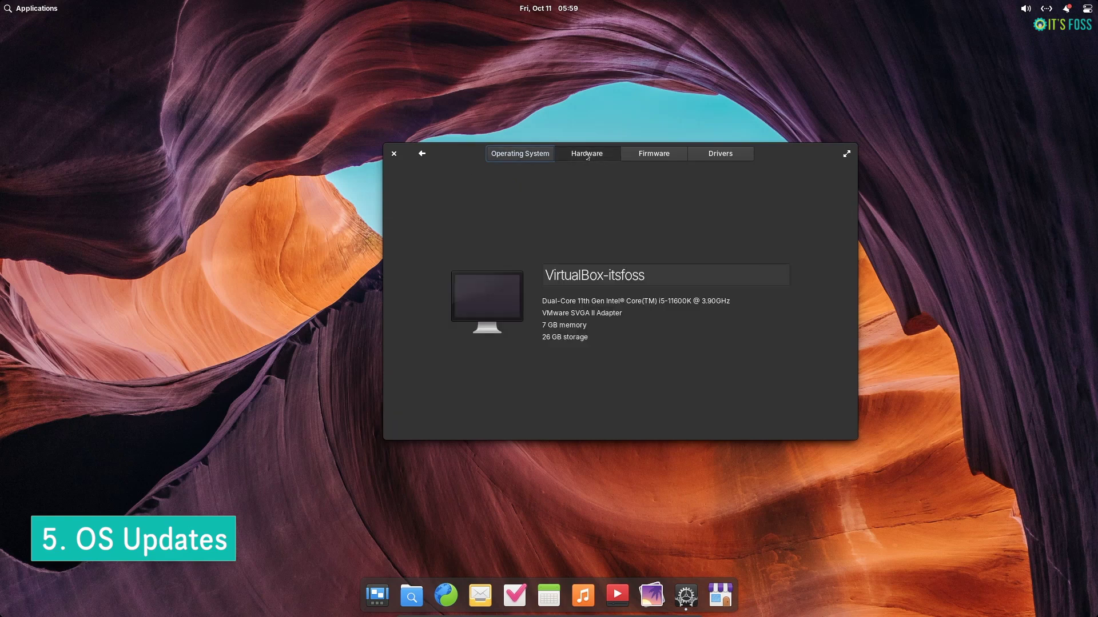
click(667, 153)
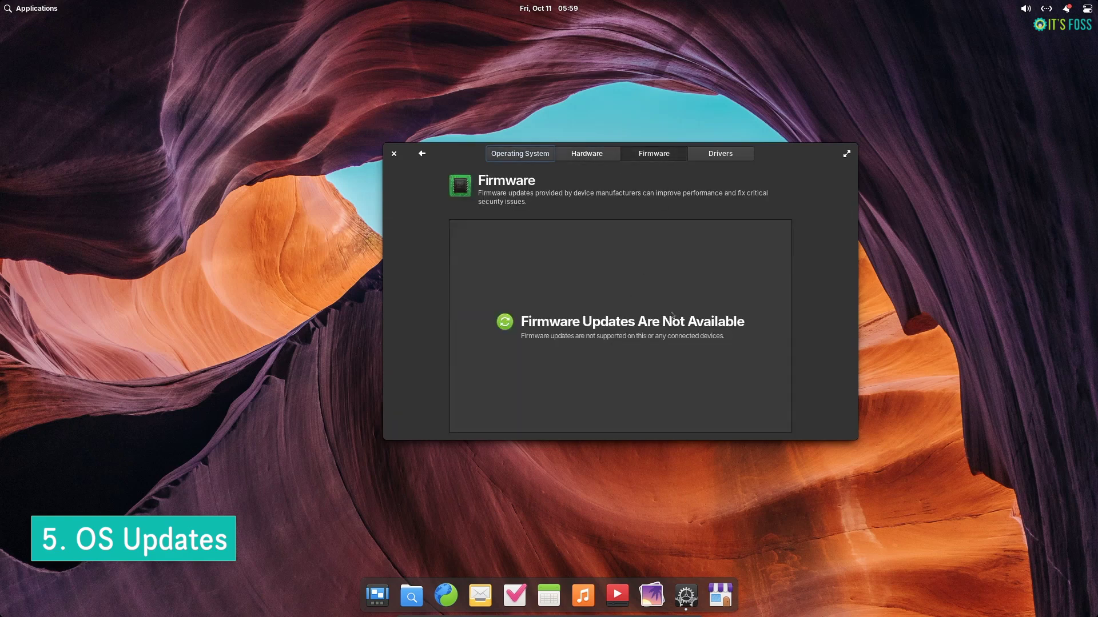
click(732, 156)
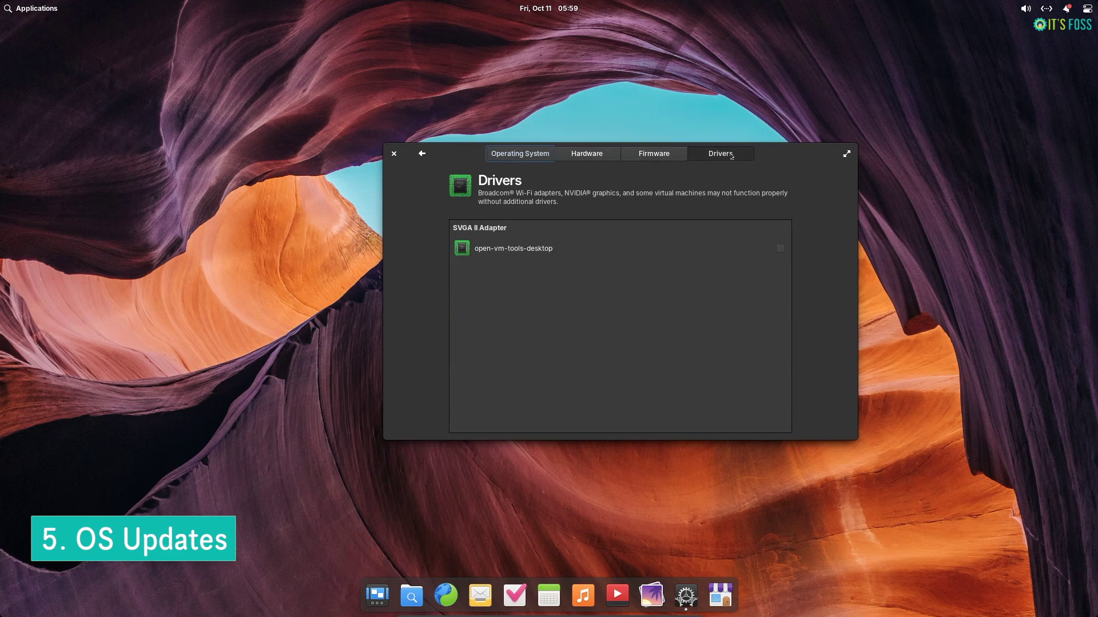
- Download the available operating system update and dismiss the restart-required notification
click(523, 155)
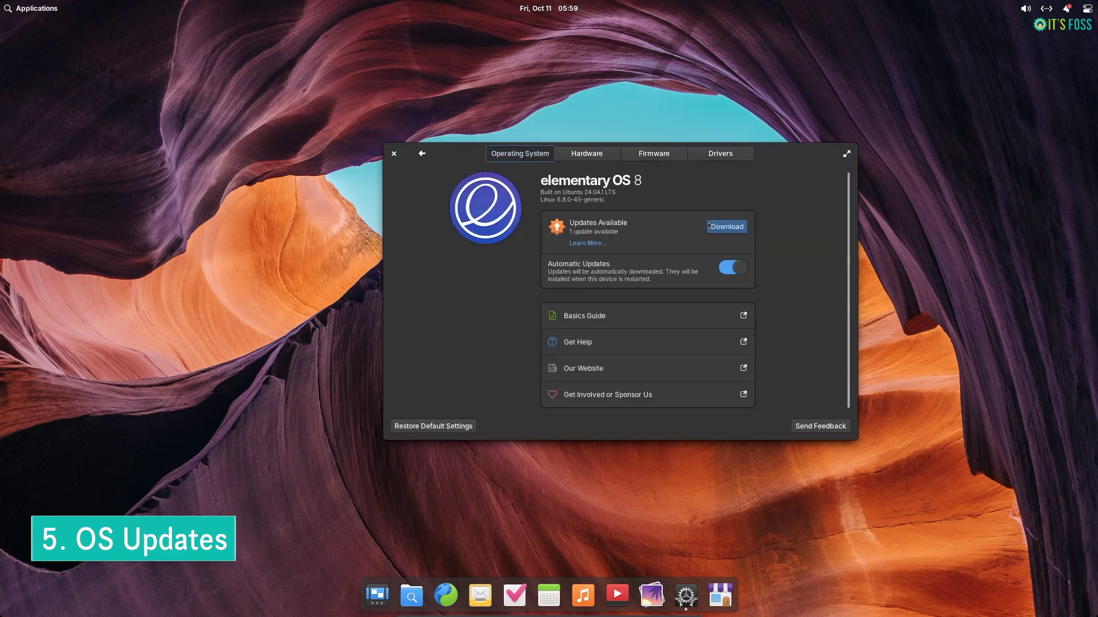
click(726, 226)
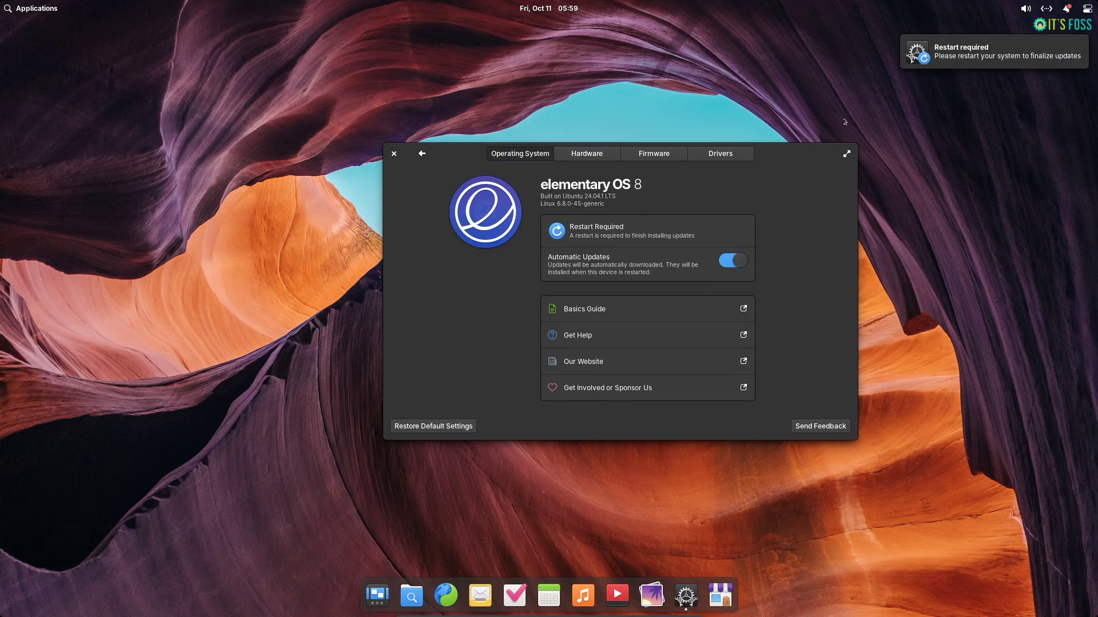
mouse_move(993, 52)
click(901, 37)
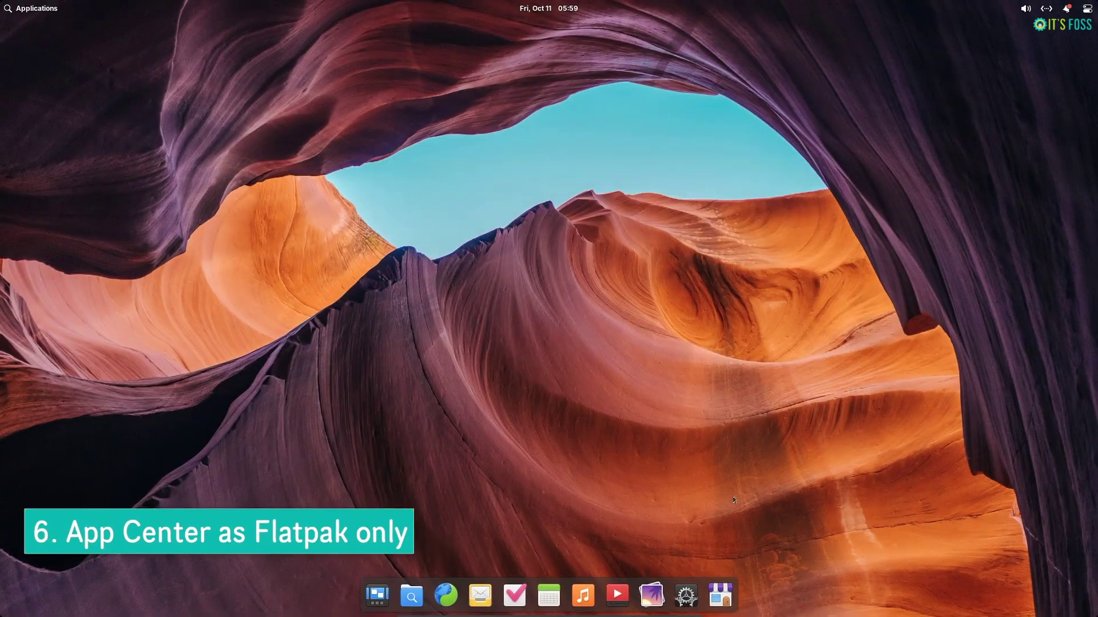
- Launch AppCenter, open the Audio category and view mpv's Flathub listing
click(720, 596)
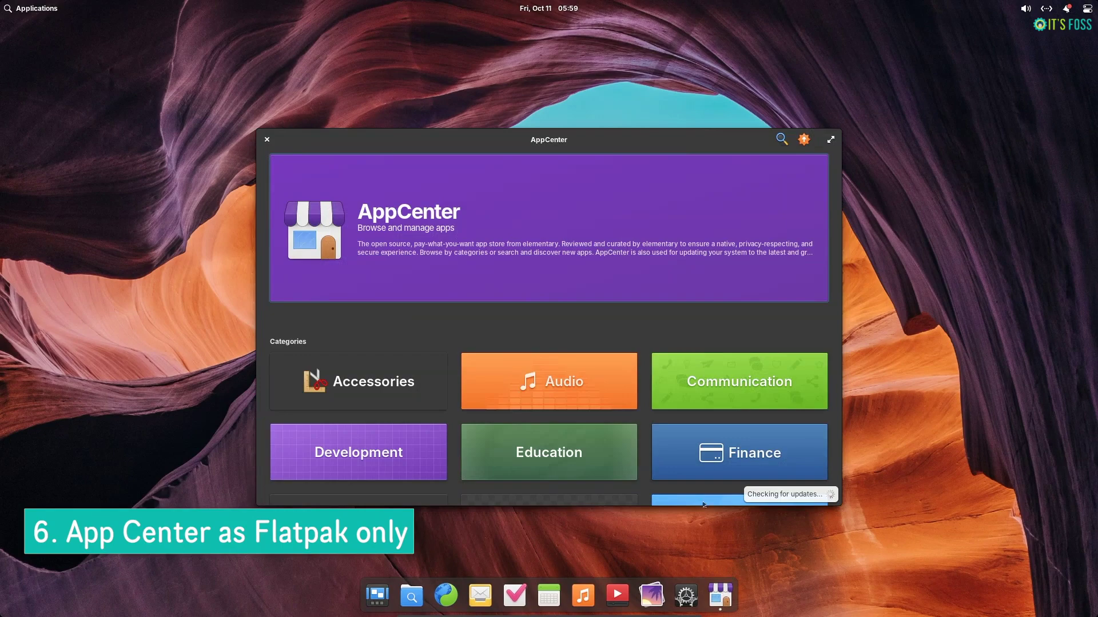
scroll(833, 258, down, 1)
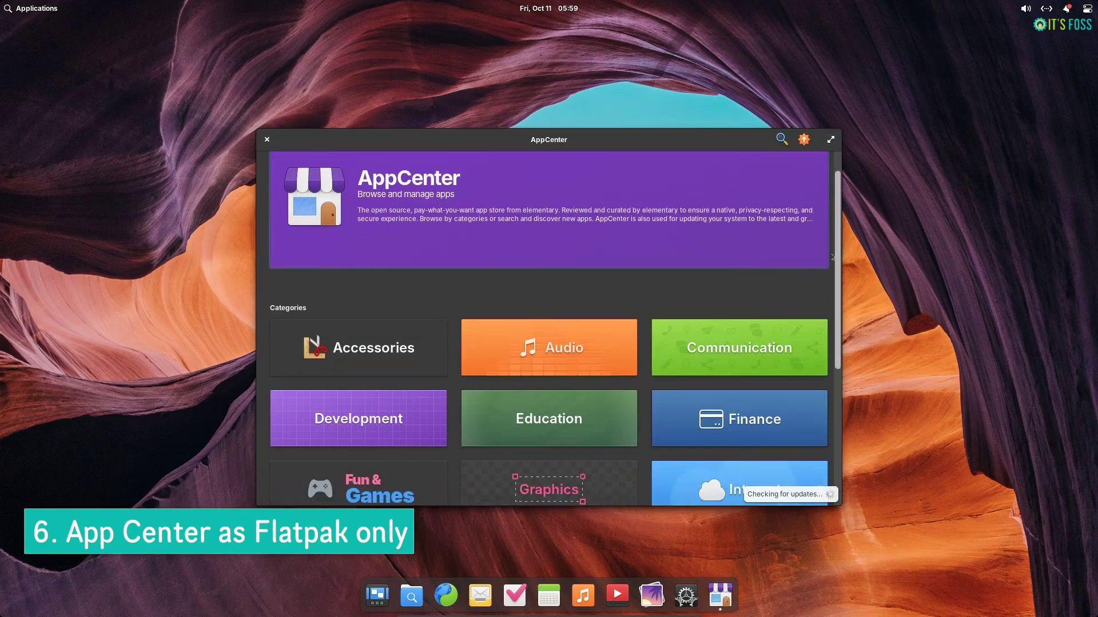
scroll(831, 258, down, 3)
scroll(828, 386, down, 3)
scroll(824, 470, down, 2)
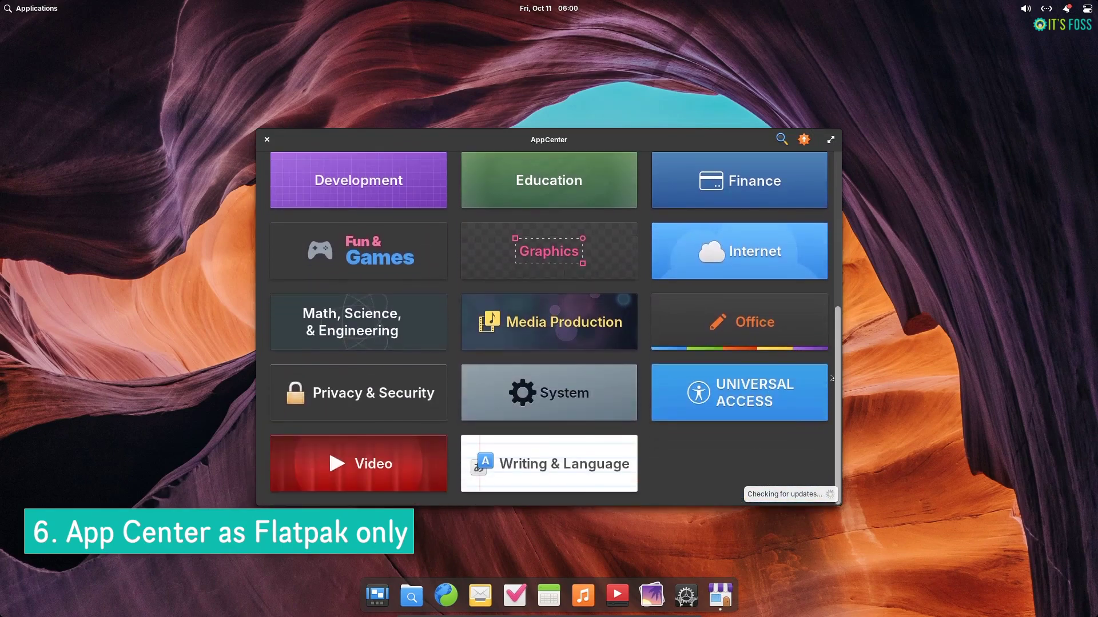
scroll(832, 377, up, 5)
scroll(831, 378, up, 3)
click(532, 330)
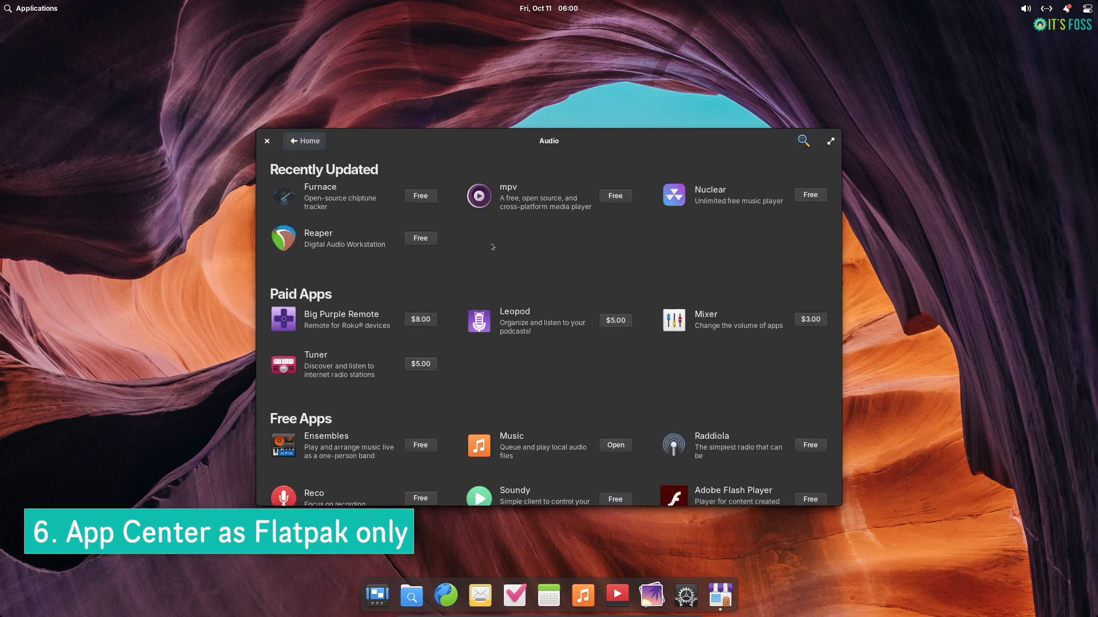
click(523, 204)
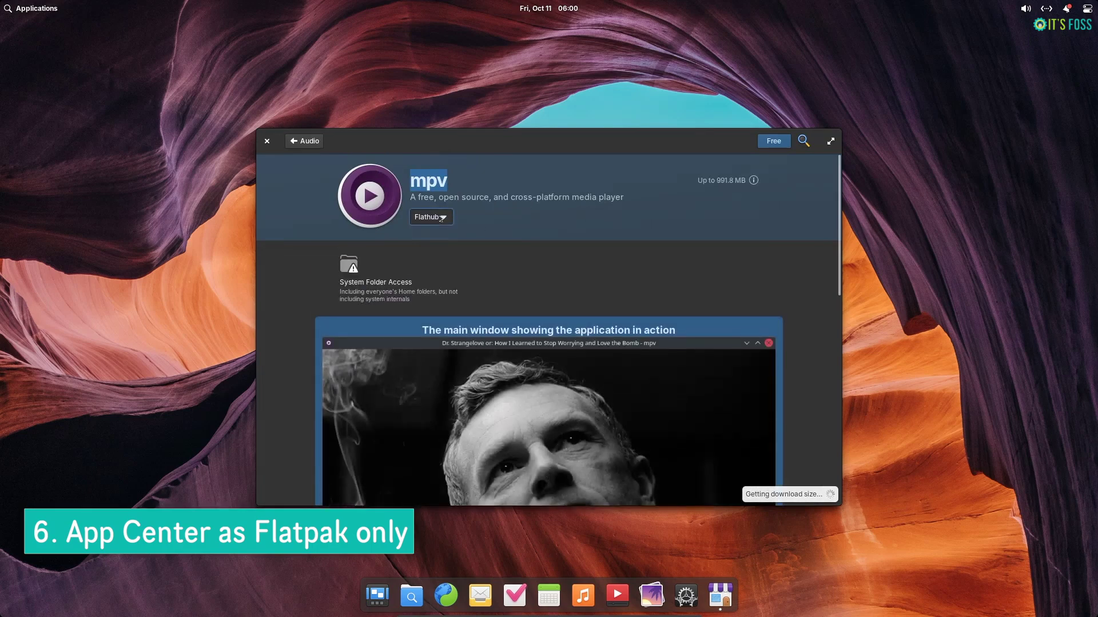
click(303, 141)
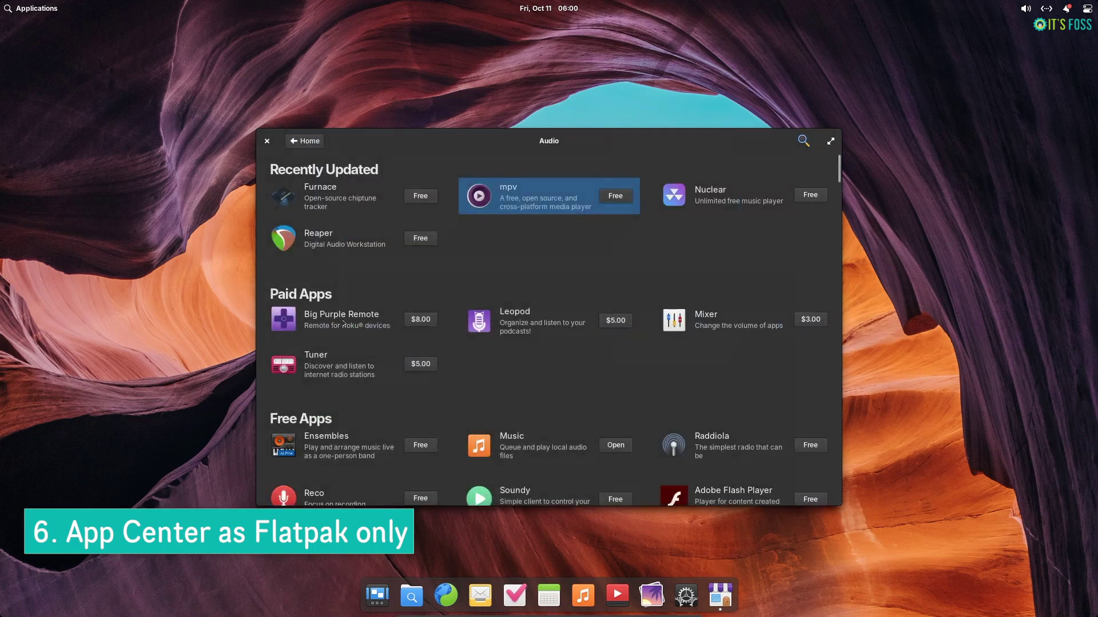
- View Leopod's paid listing and its installation source options, then return to Audio
click(485, 333)
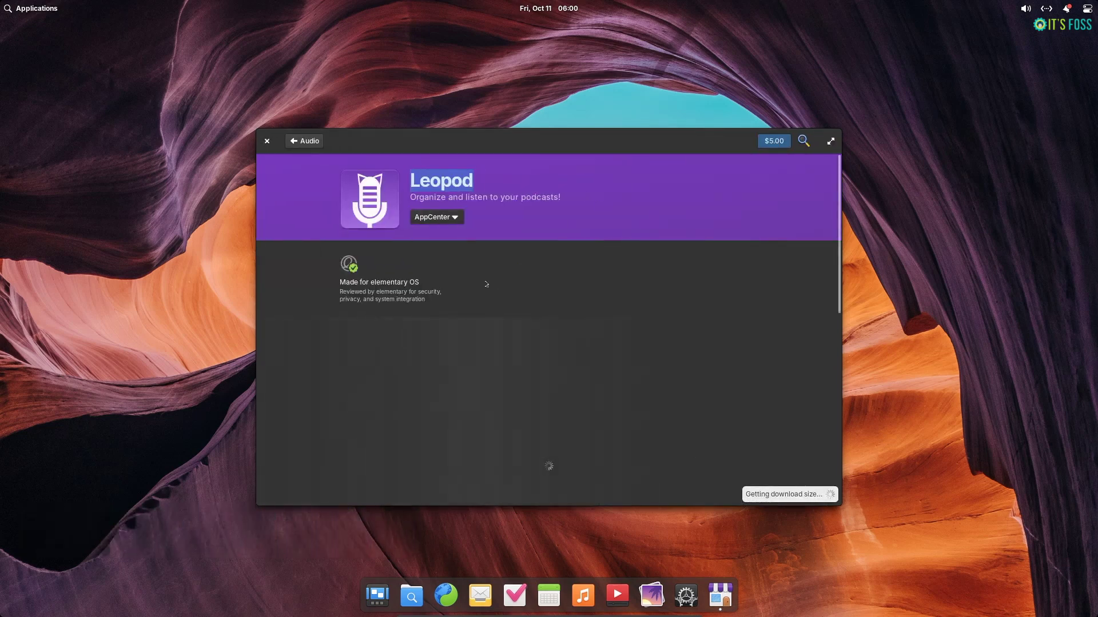
click(455, 217)
click(642, 212)
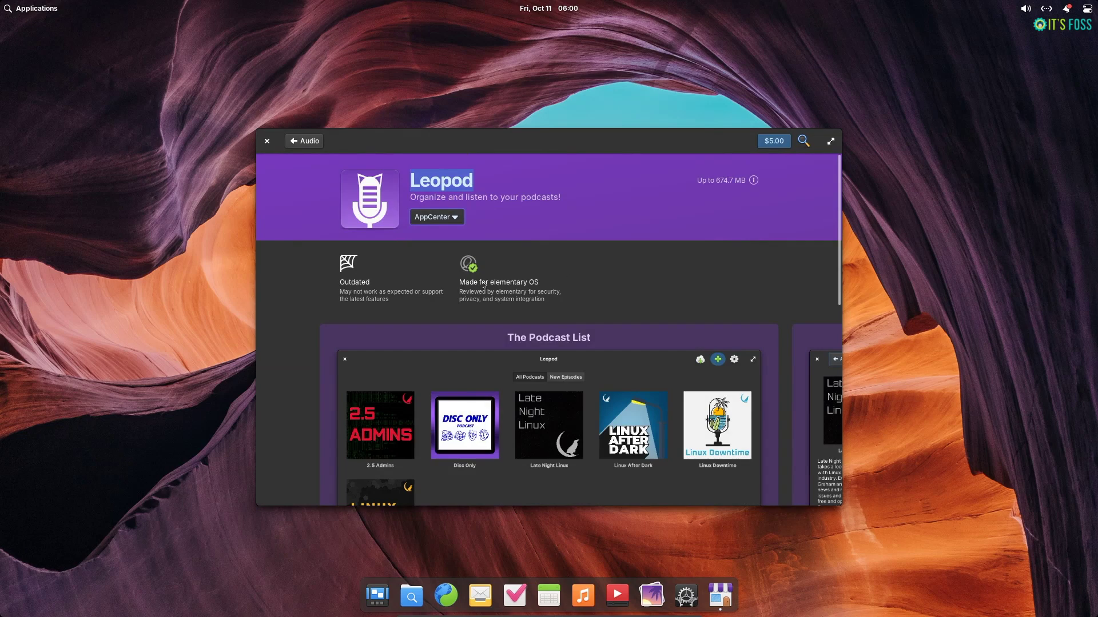
click(305, 141)
scroll(554, 383, down, 3)
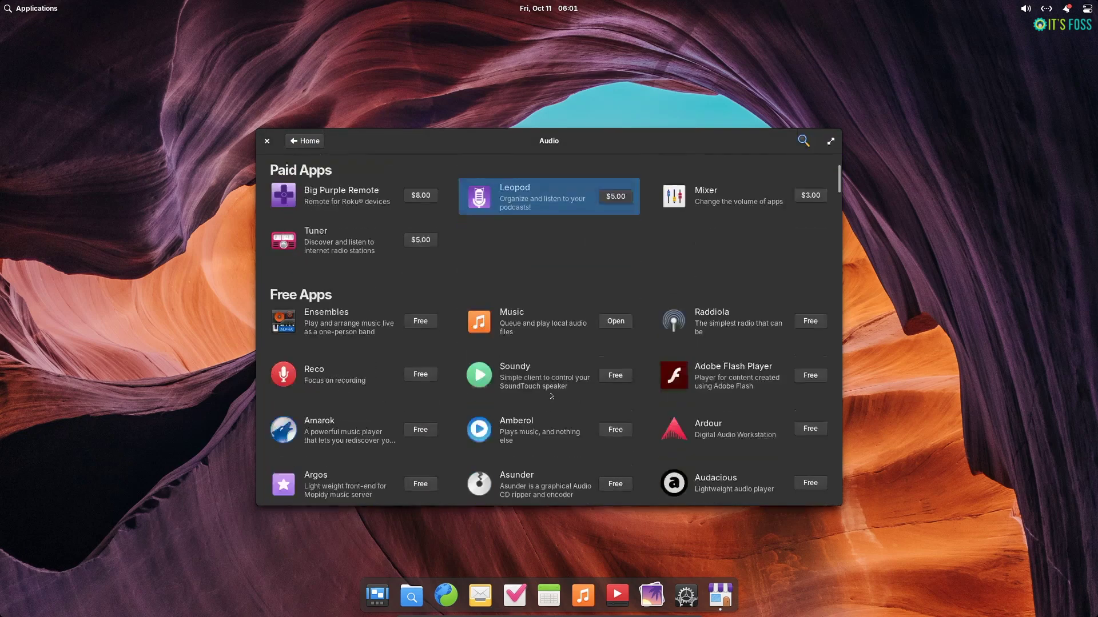
scroll(555, 383, down, 3)
scroll(553, 390, down, 3)
scroll(550, 395, down, 3)
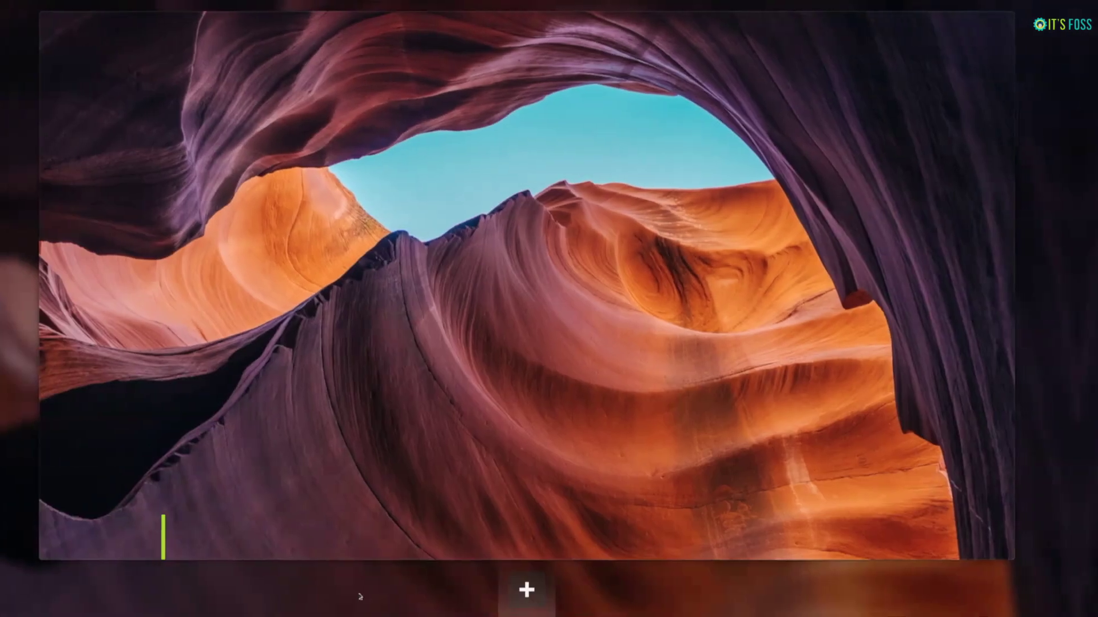
- Open Files and Calendar and show both windows in Multitasking View
key(super+Down)
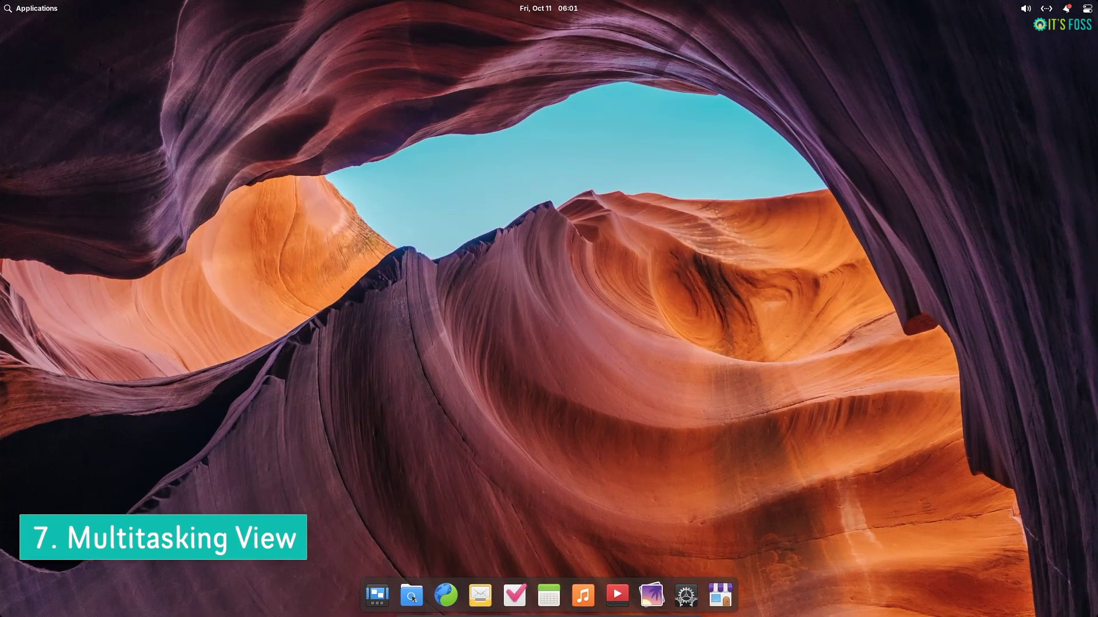
click(412, 595)
click(550, 592)
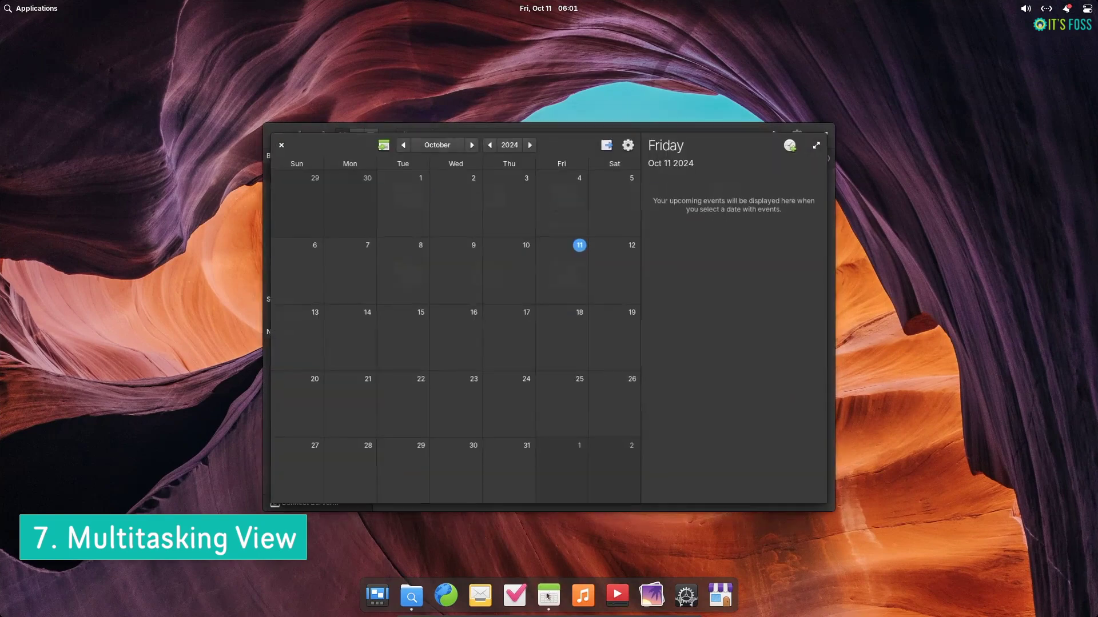
key(super+Down)
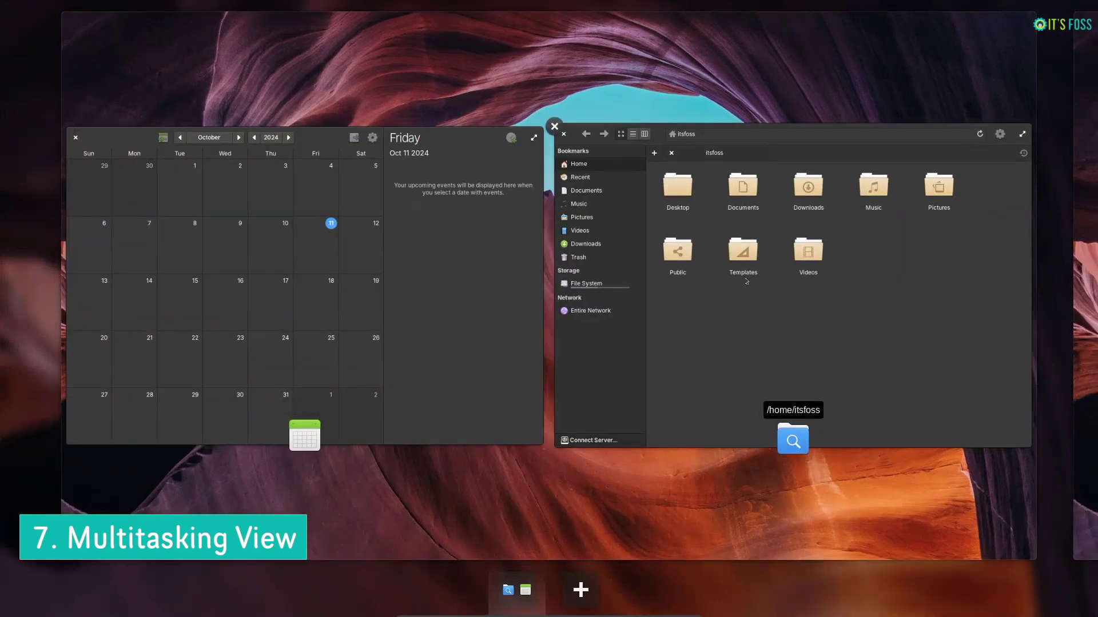
- Move Files to a new workspace and switch between the Files and Calendar workspaces
drag(793, 292, 1086, 275)
click(1085, 275)
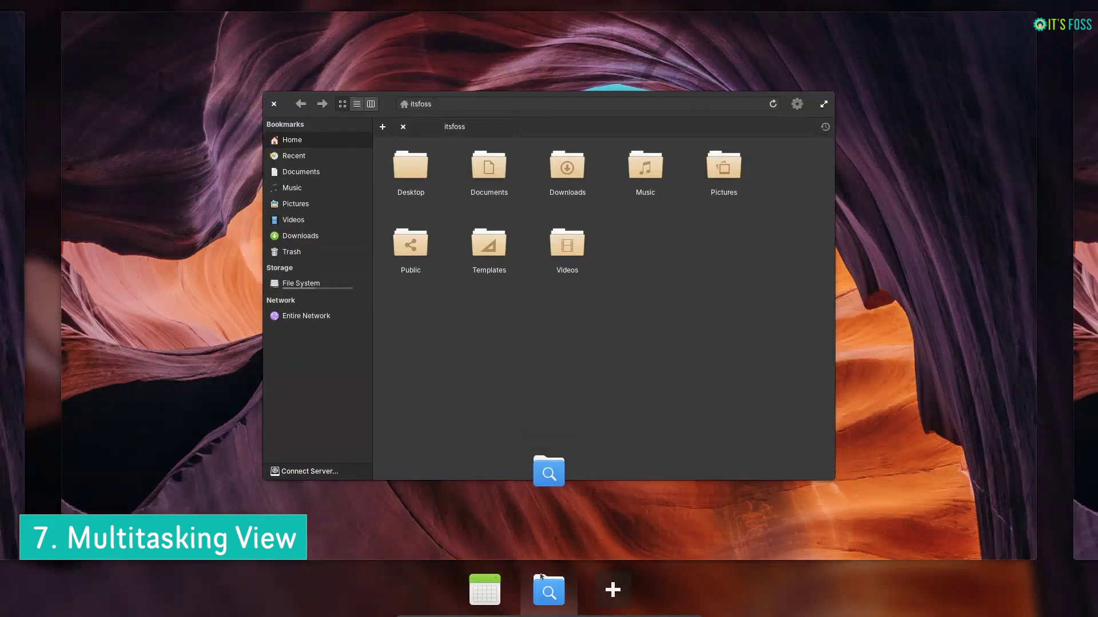
key(super+Left)
click(548, 591)
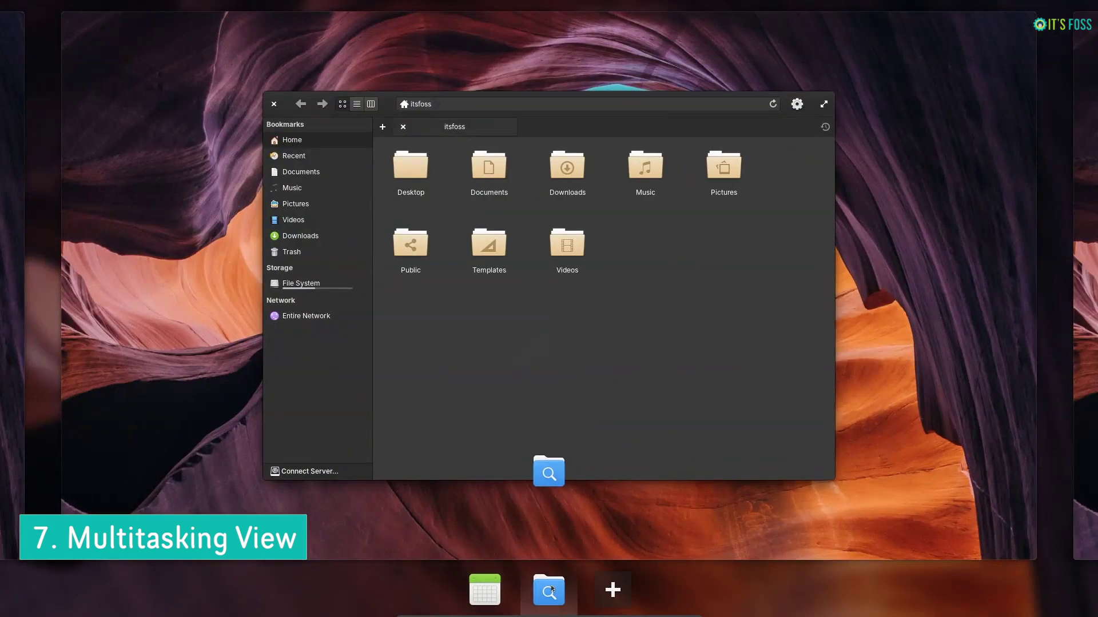
click(486, 591)
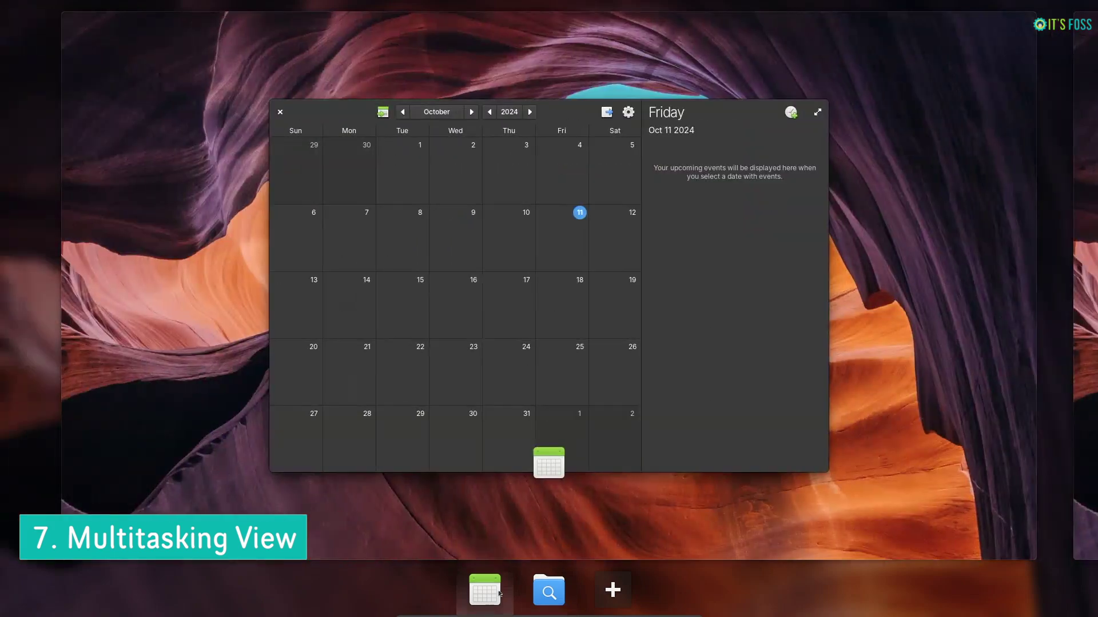
click(549, 591)
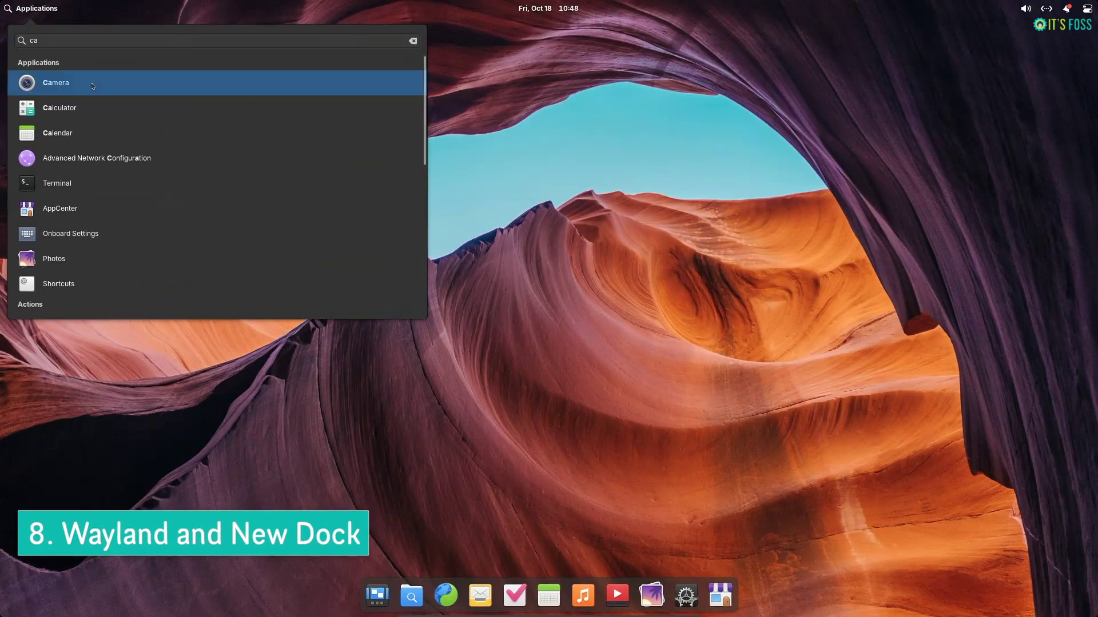
key(Escape)
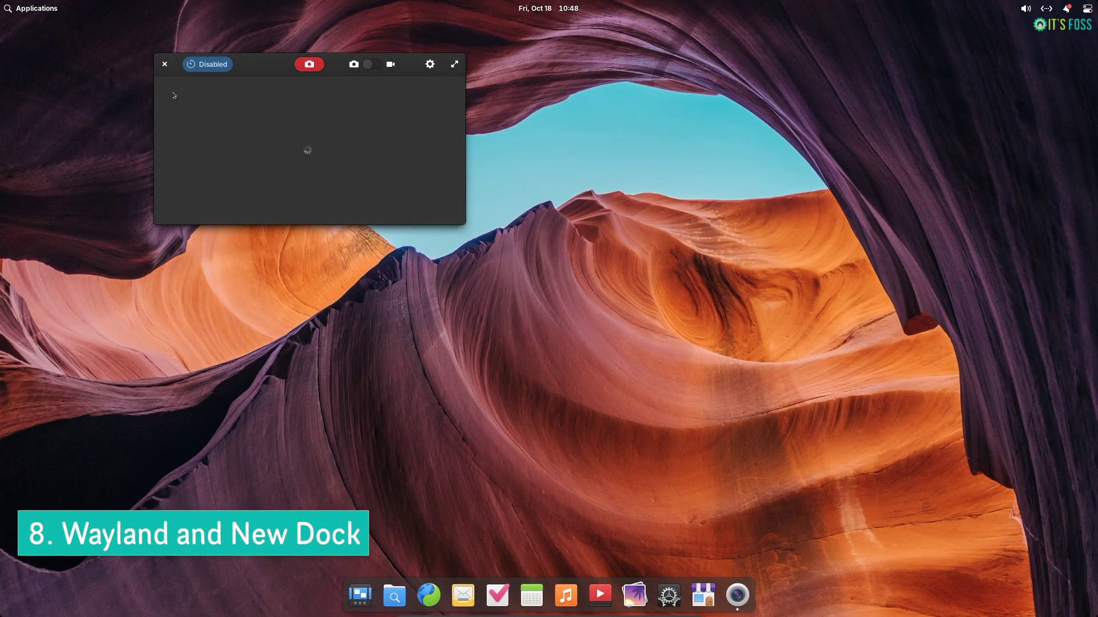
click(37, 8)
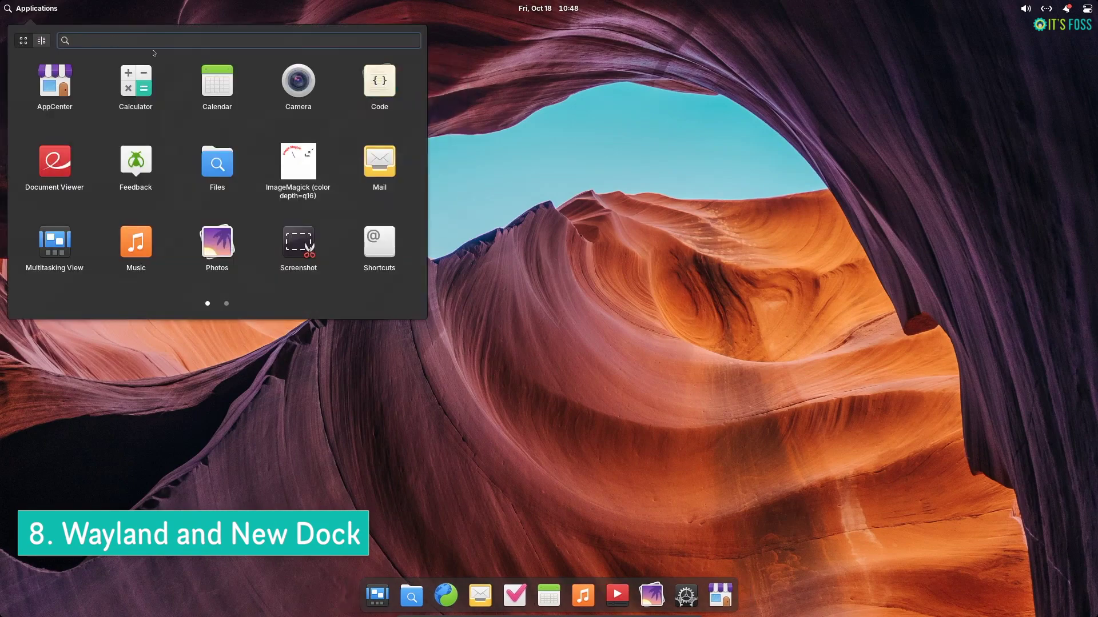
click(135, 81)
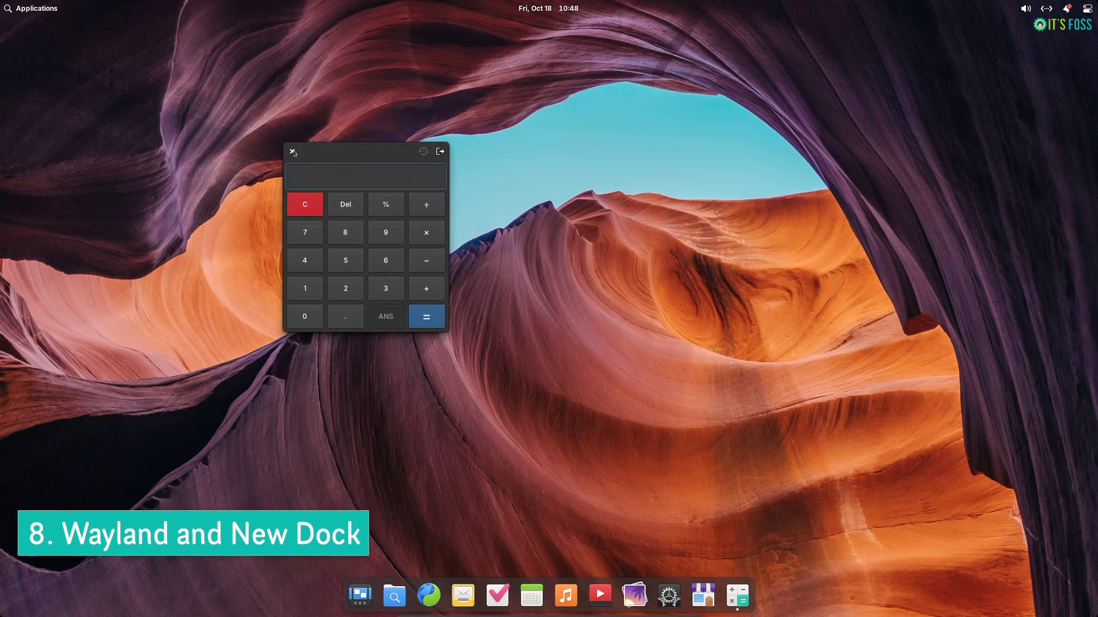
click(292, 151)
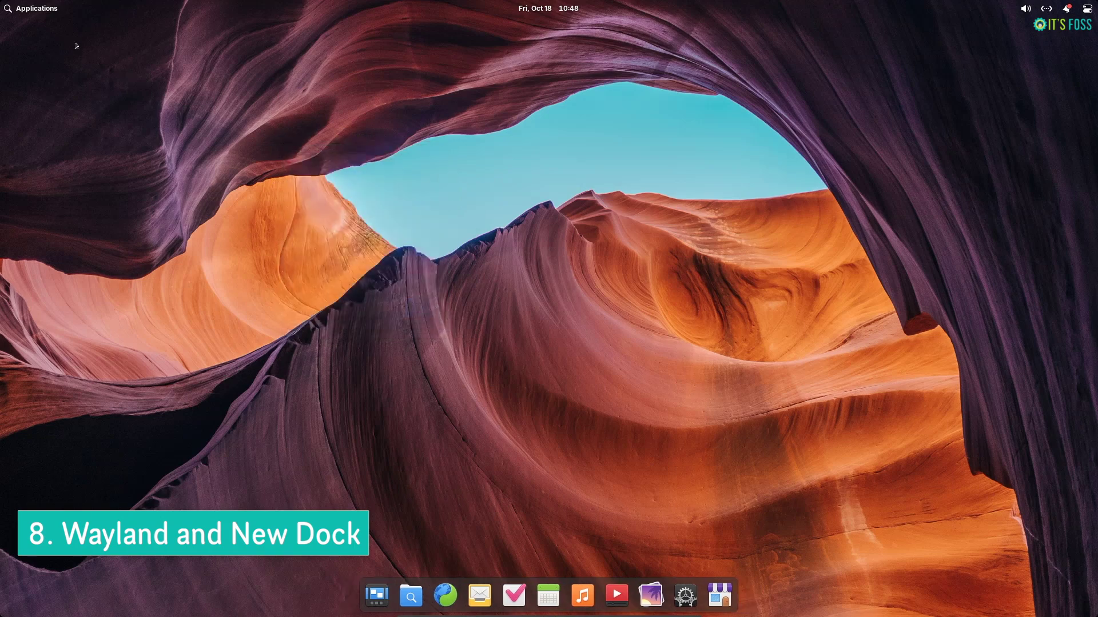
- Launch Terminal by searching 'ter' in Applications, then run neofetch
click(57, 8)
text(ter)
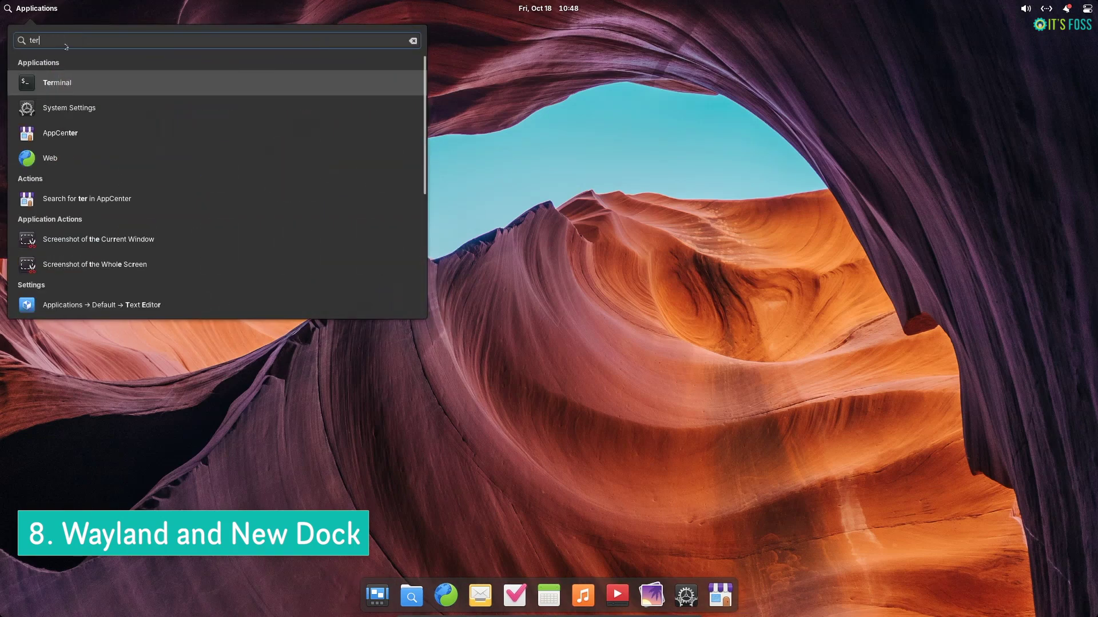
key(Return)
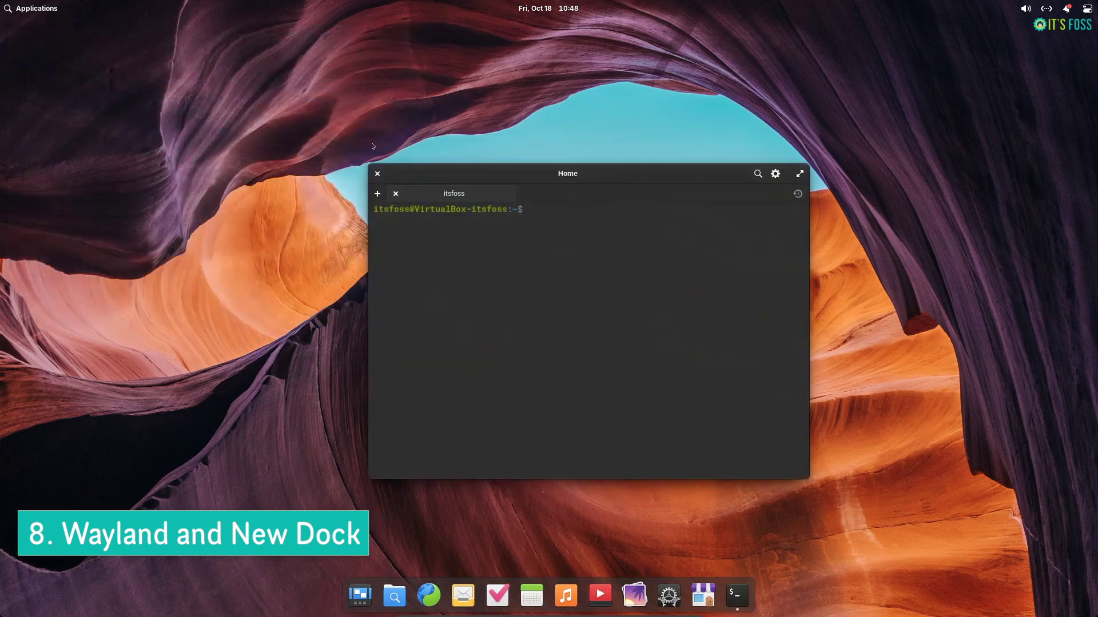
text(neofetch)
key(Return)
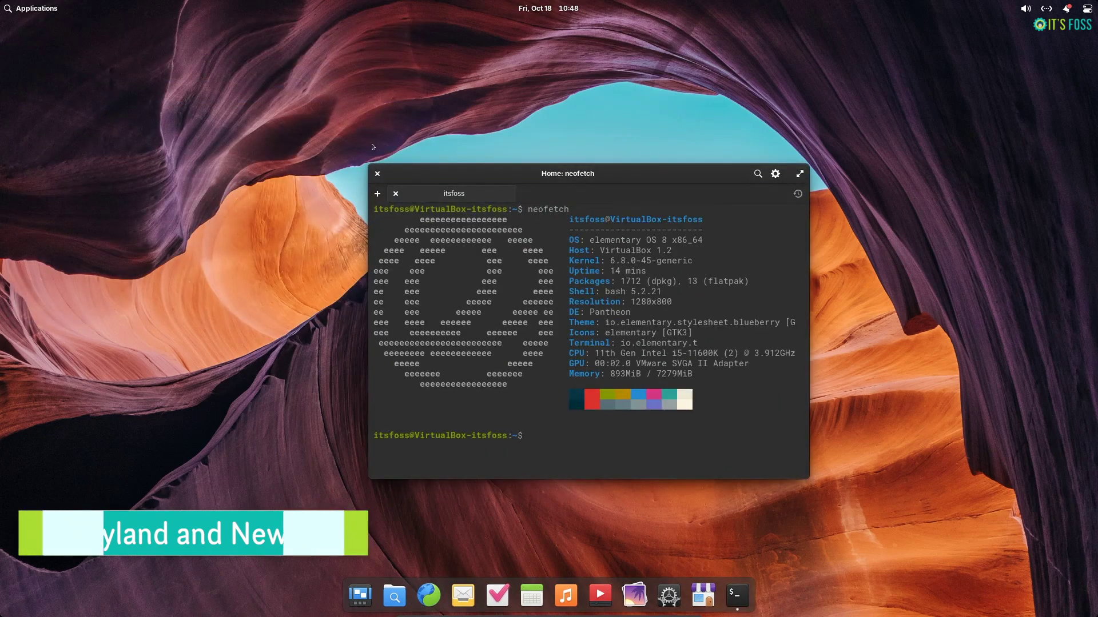